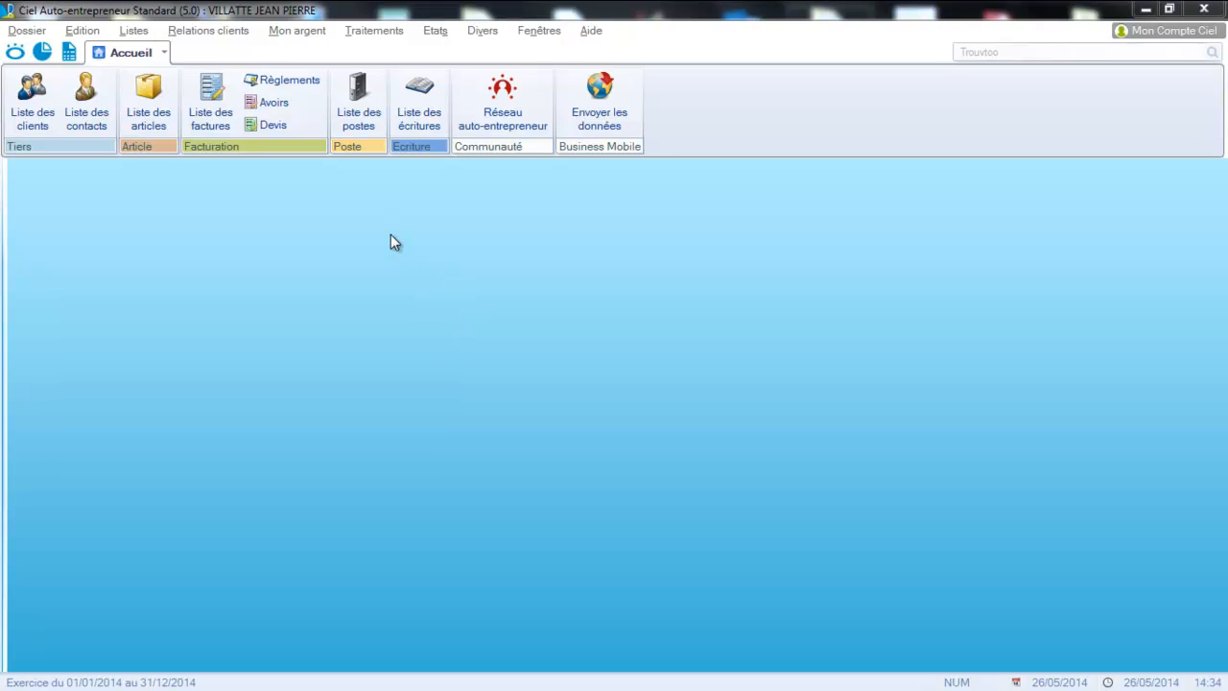
- Open the list of payments and consult the accounting entry of payment RC0028, the settlement of invoice FC0030
click(306, 36)
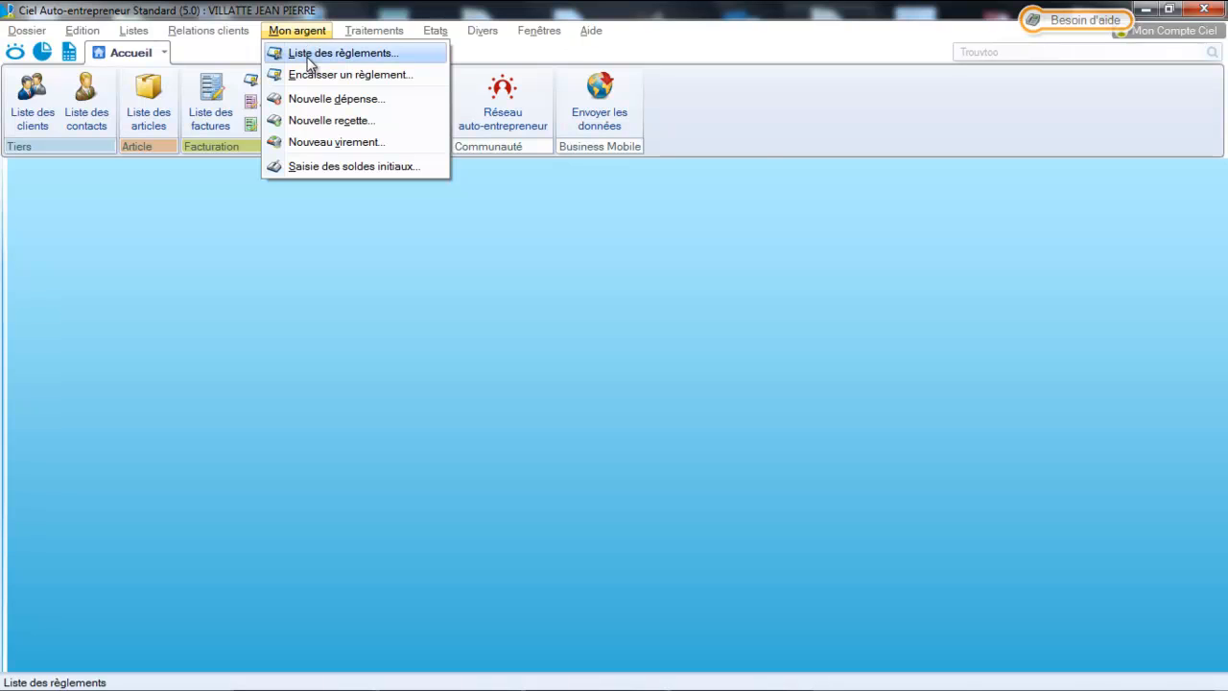
click(311, 56)
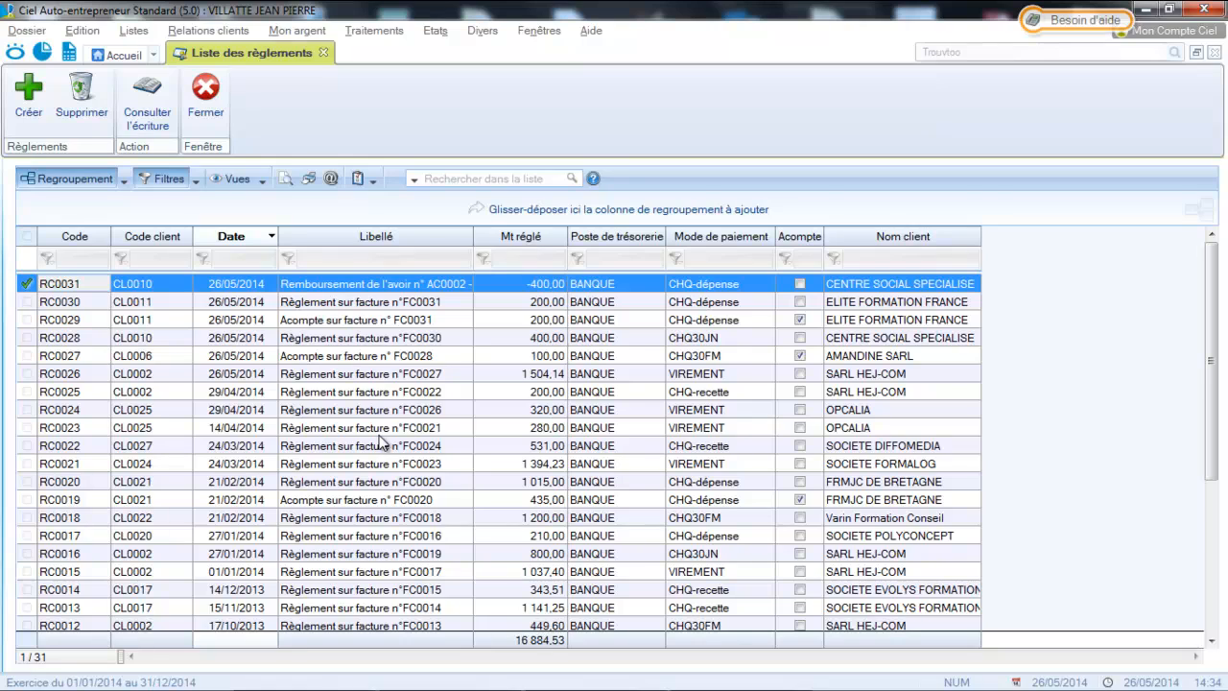
click(373, 341)
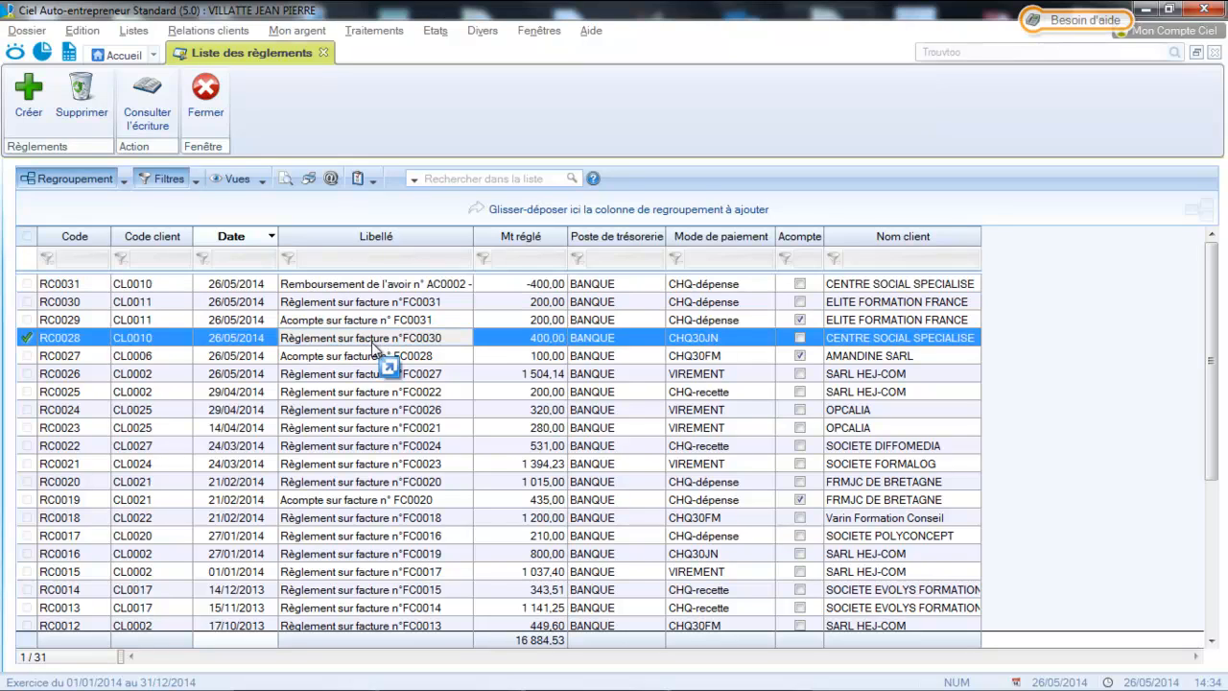
click(141, 104)
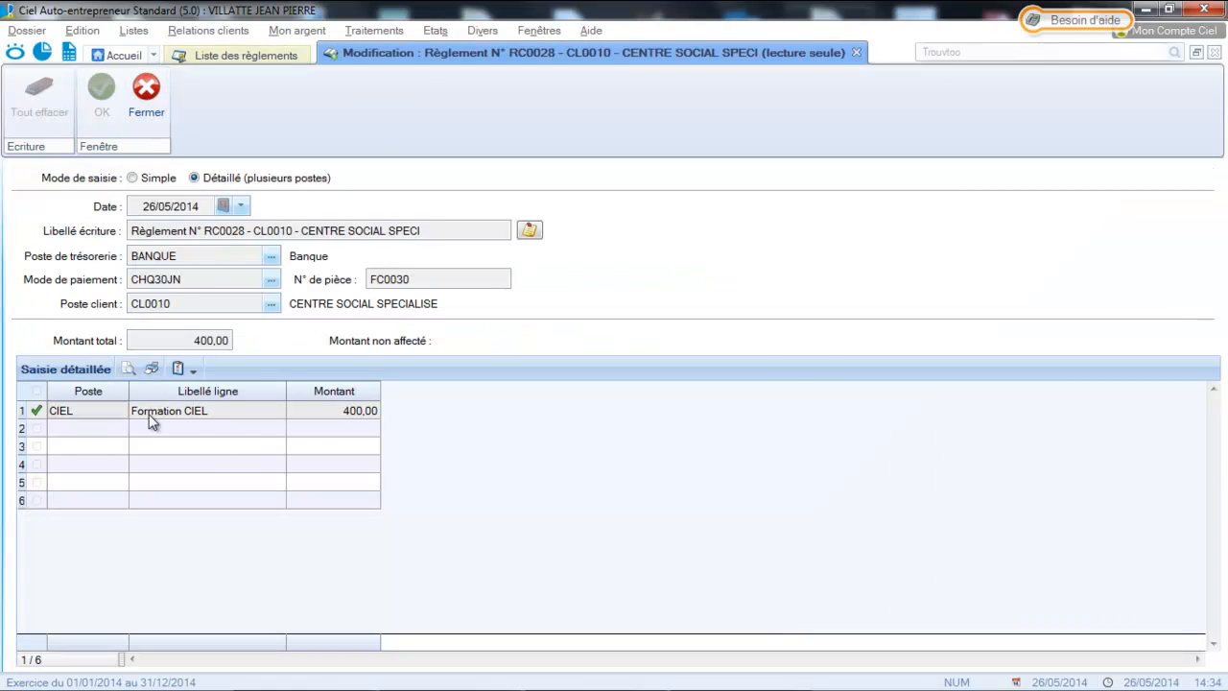
click(146, 96)
click(305, 32)
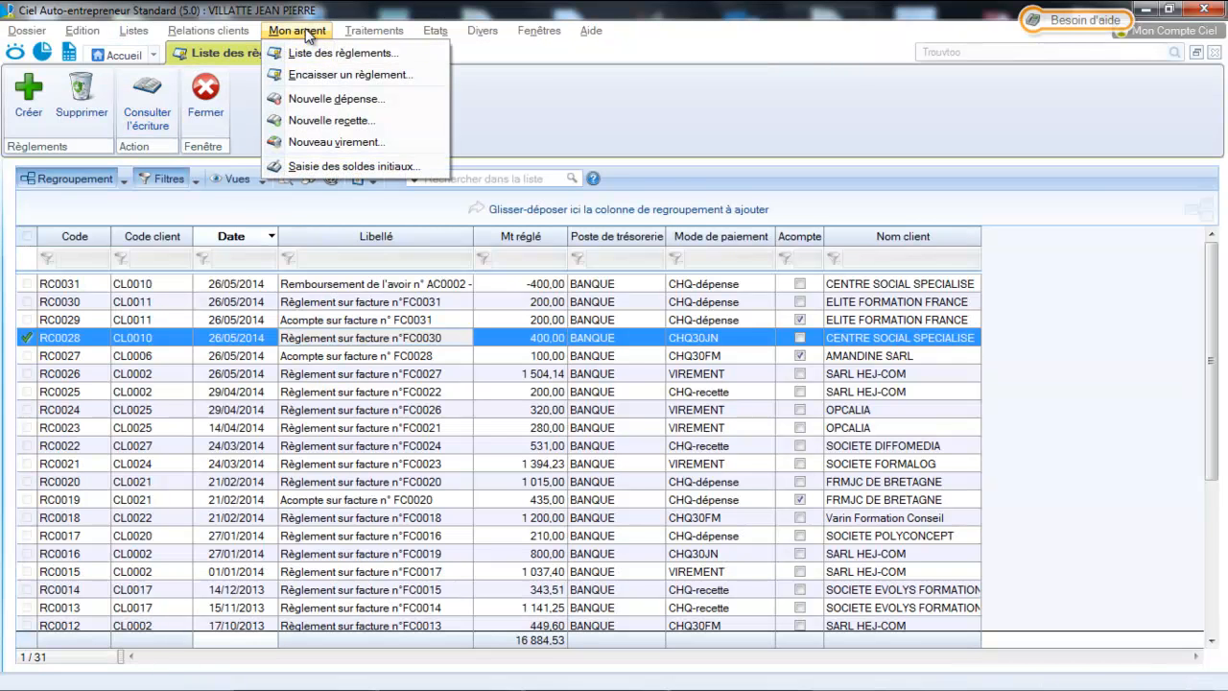
click(303, 76)
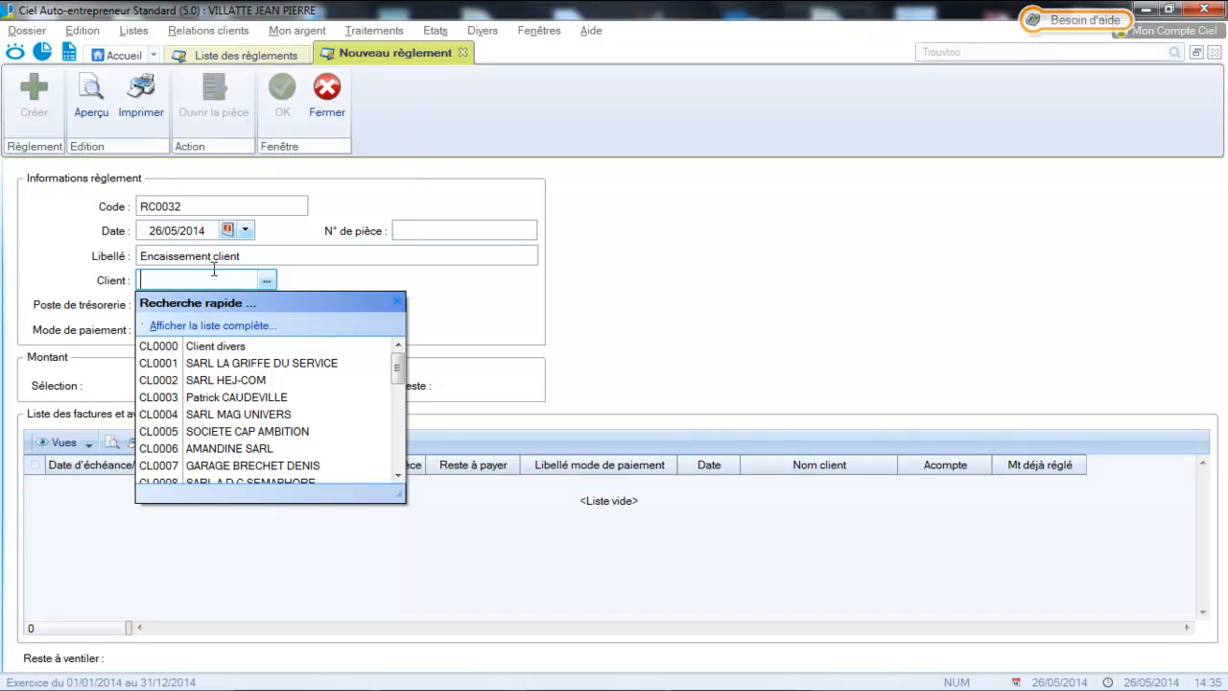
click(169, 363)
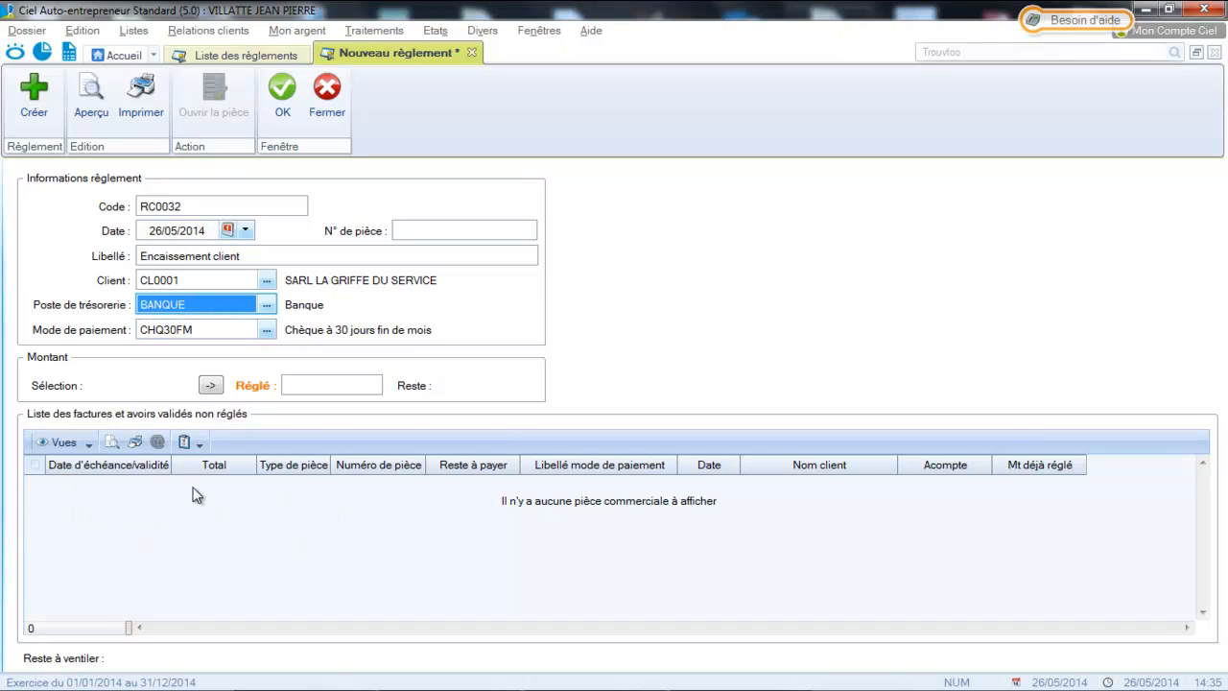
click(357, 382)
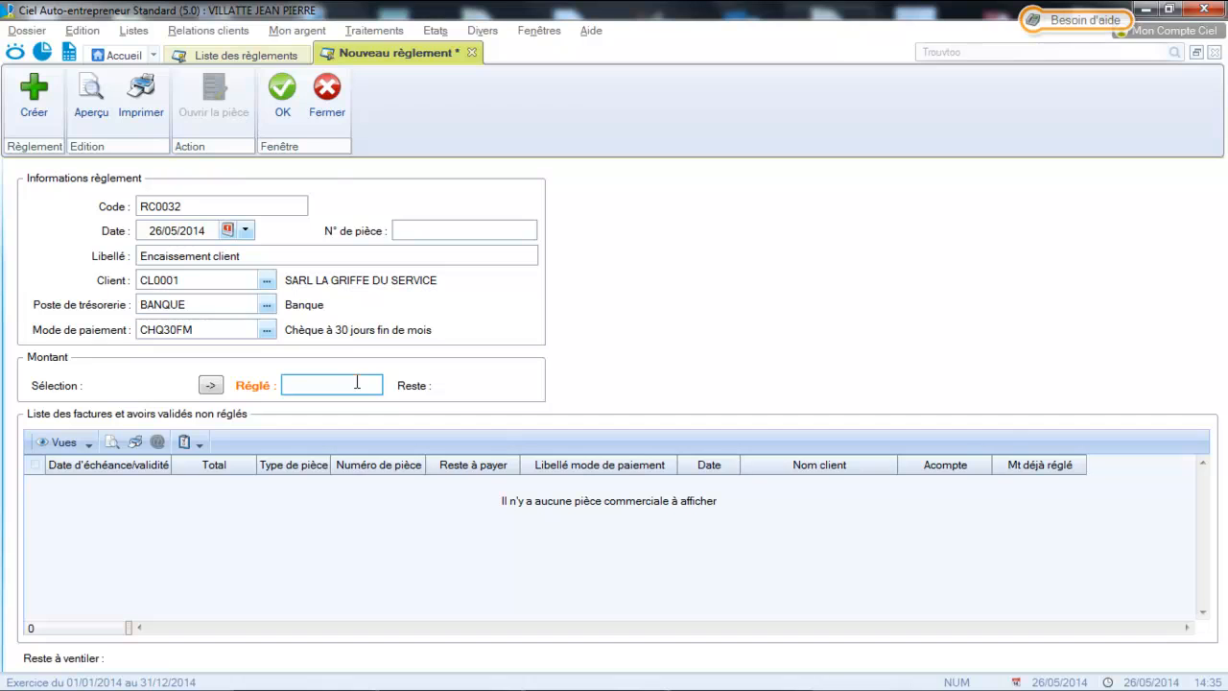
click(327, 94)
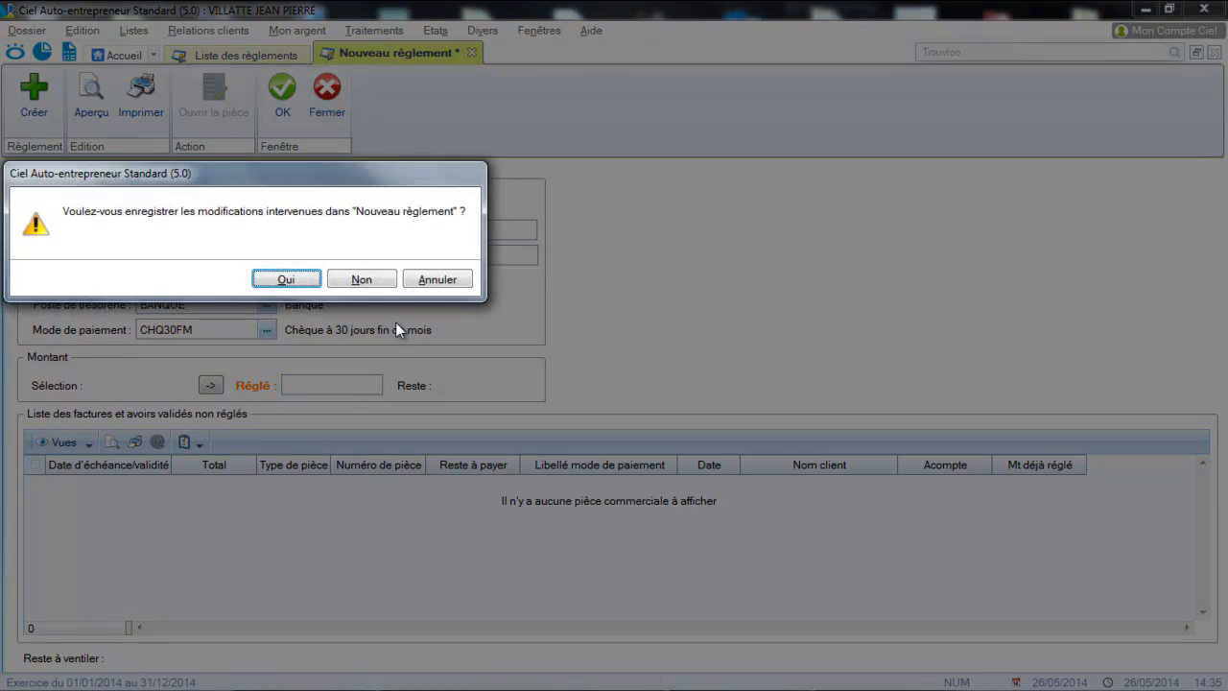
click(361, 279)
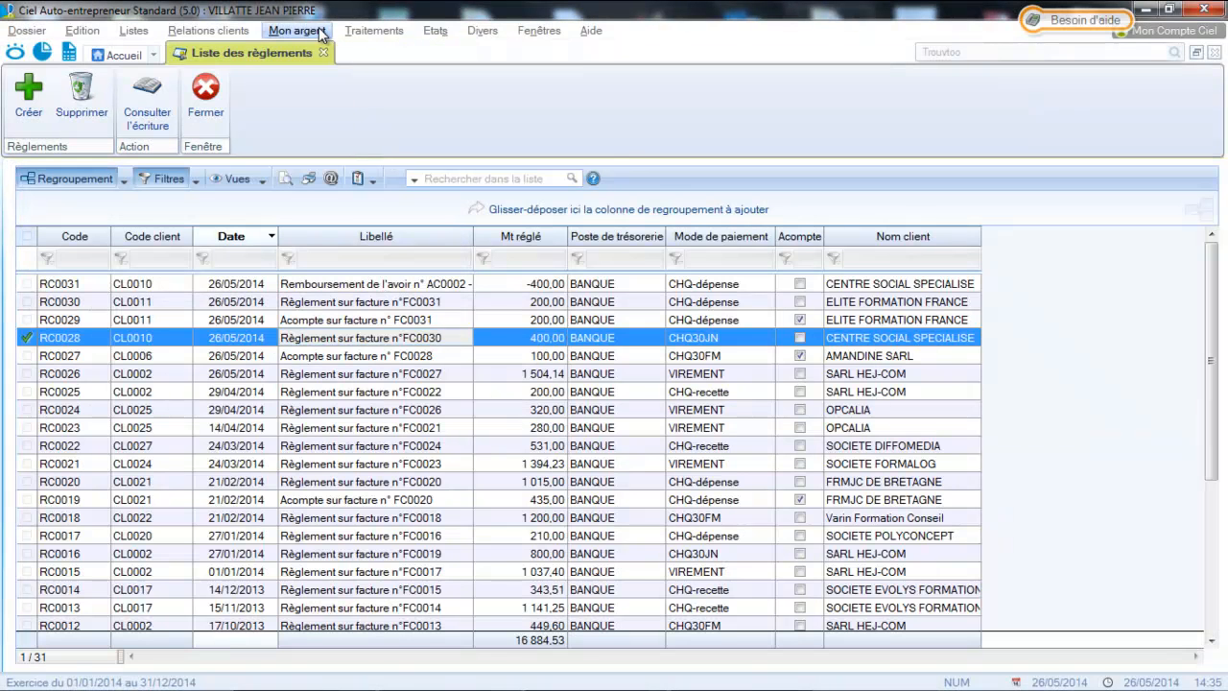
- Start a new expense entry and label it "Règlement téléphone"
click(318, 32)
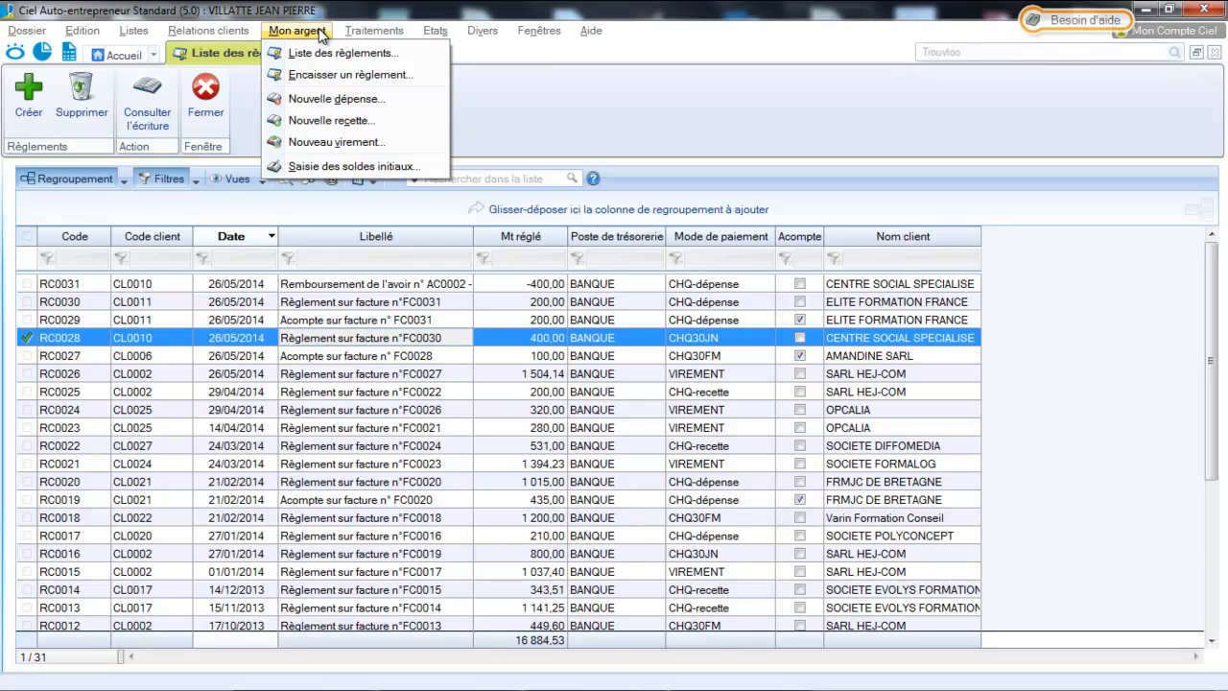
click(317, 98)
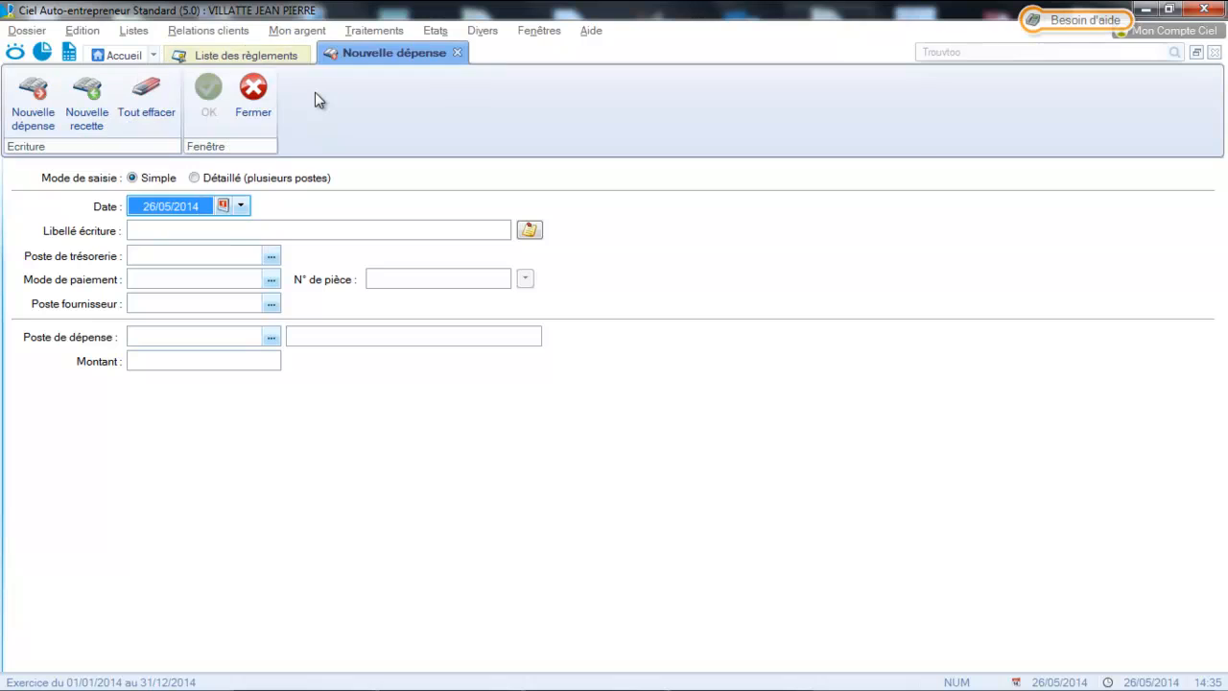
key(Tab)
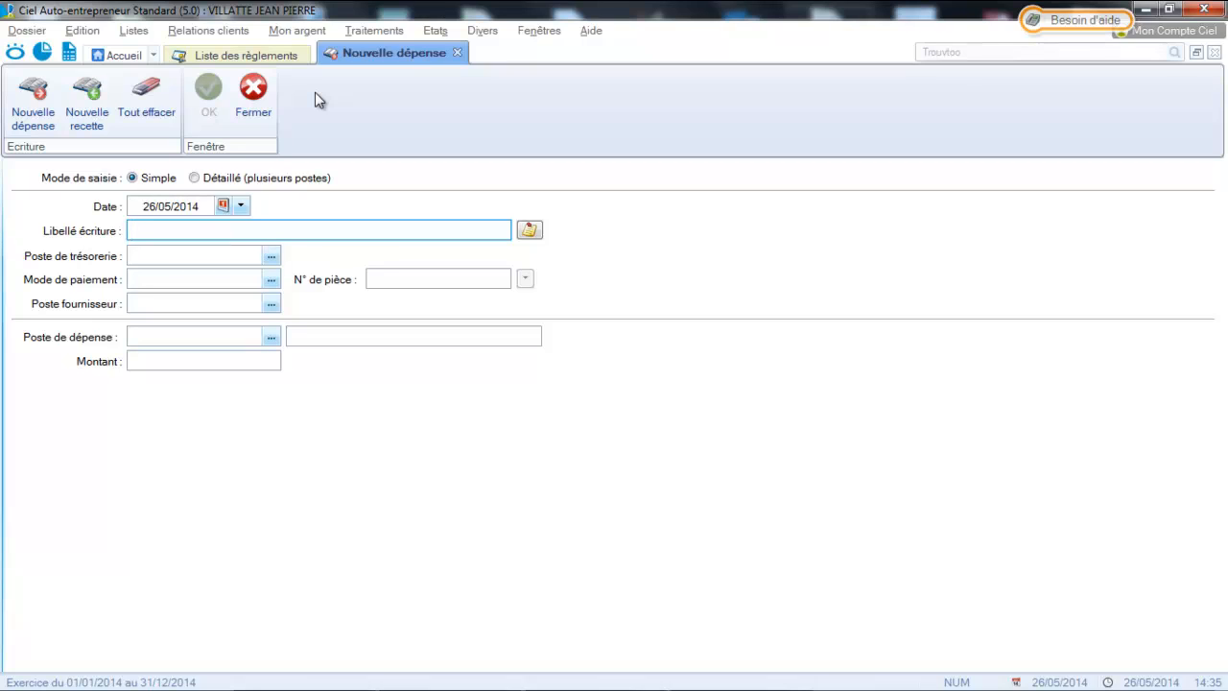
text(Règlement)
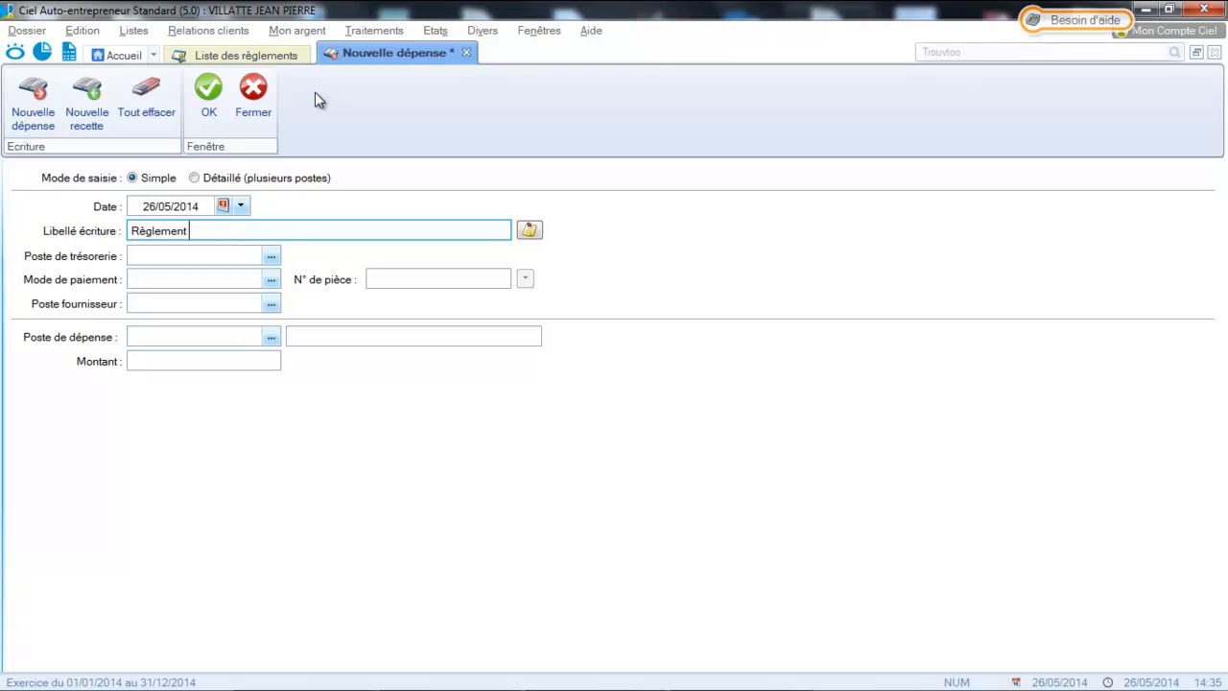
text( té)
text(léphon)
text(e)
key(Tab)
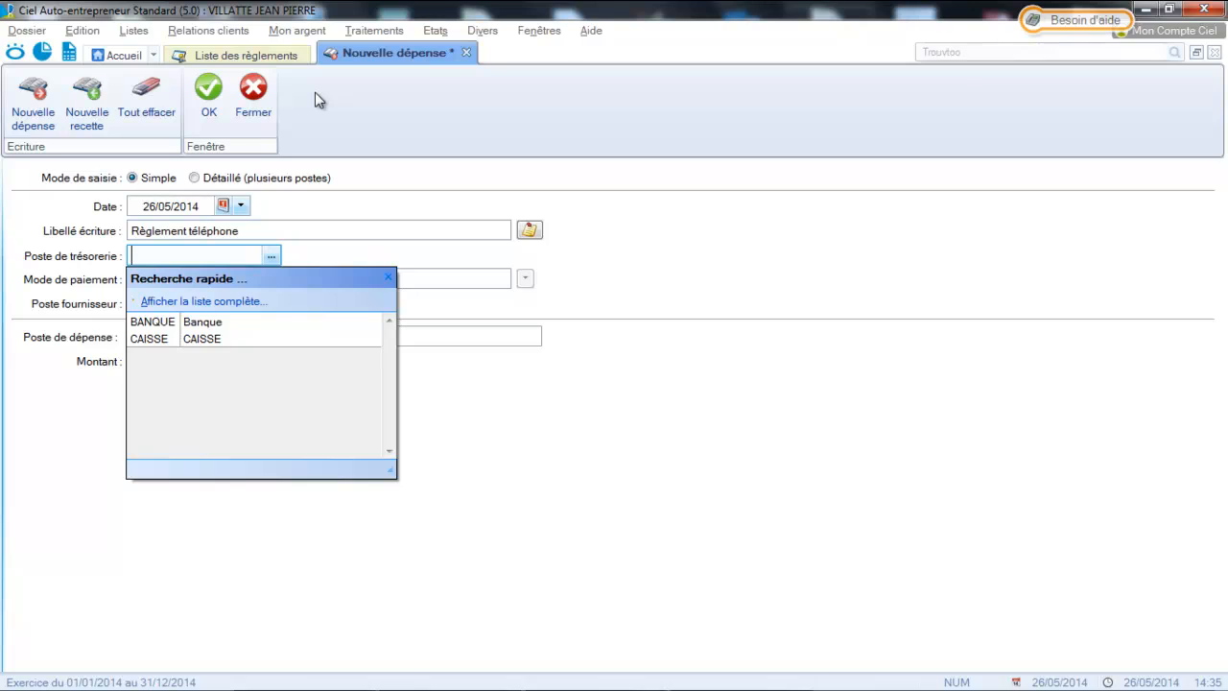
- Set the expense's treasury account to BANQUE, payment method to CHQ-dépense and supplier to orange (FR0001)
click(156, 323)
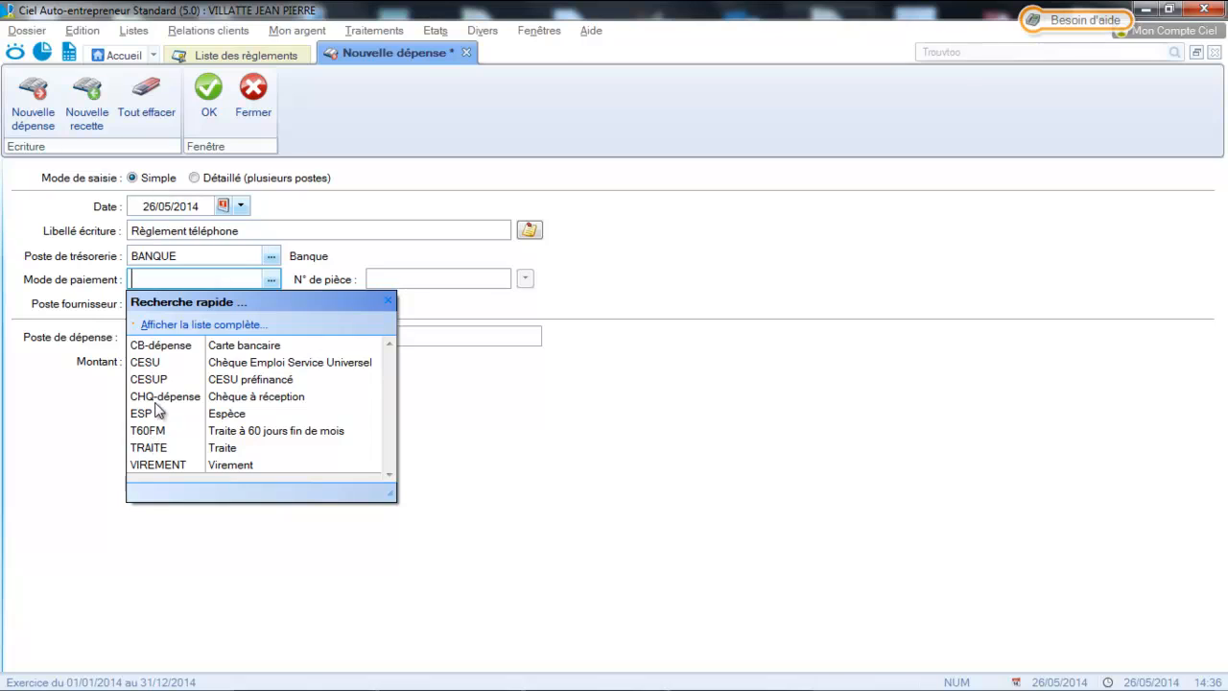
click(157, 398)
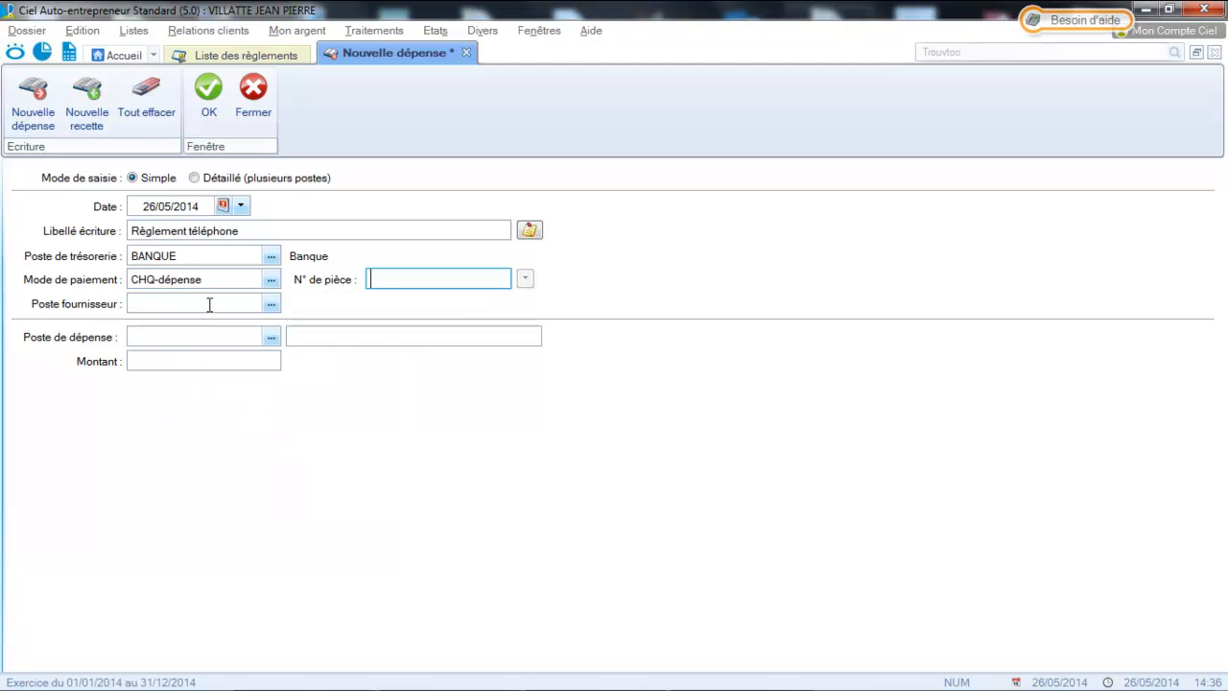
click(270, 306)
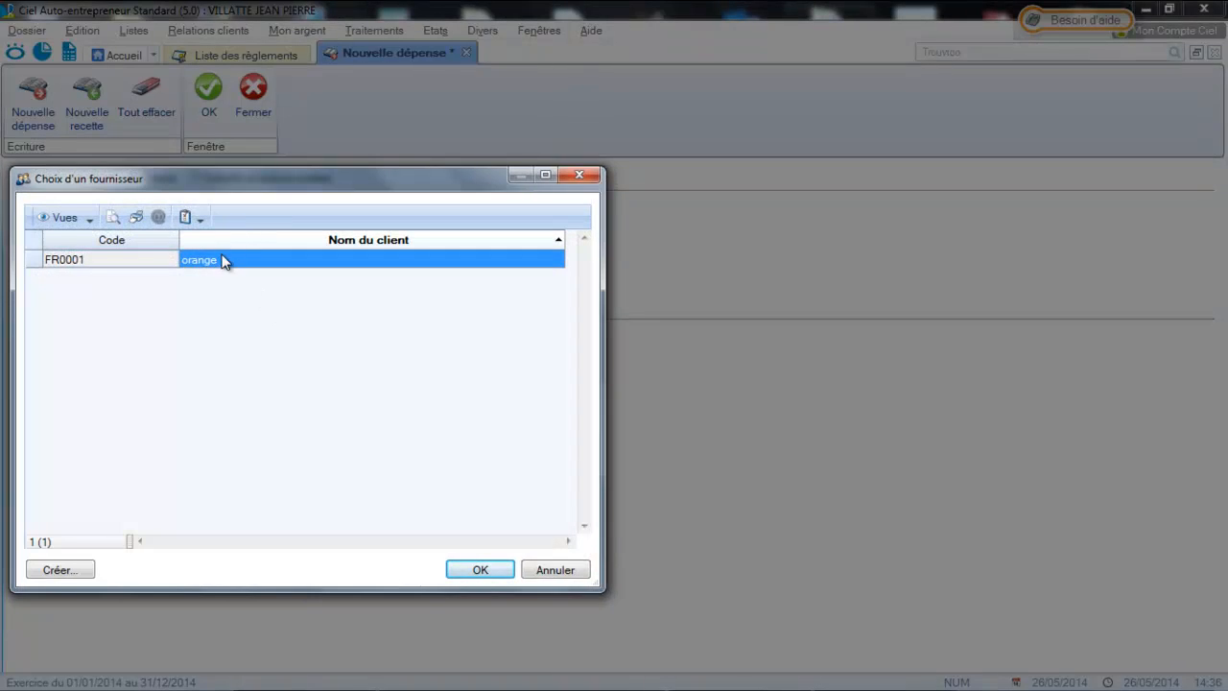
double_click(220, 260)
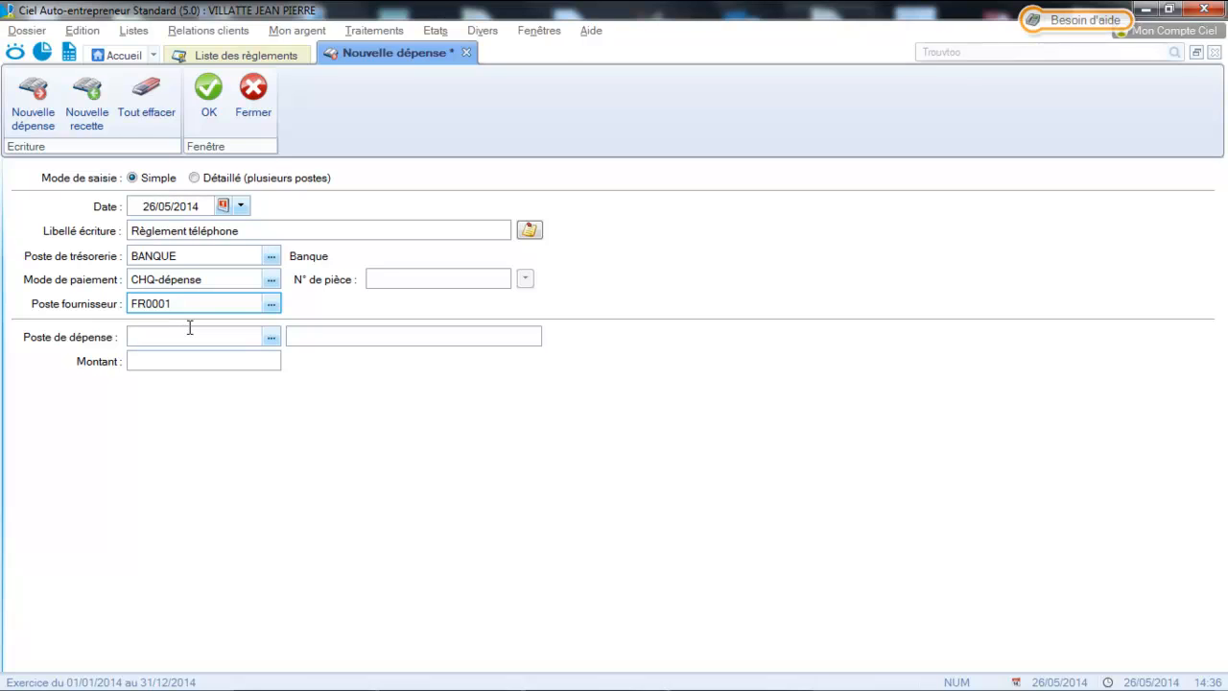
- Assign the TEL (TELEPHONE) expense category with an amount of 60 and save the telephone expense
click(275, 341)
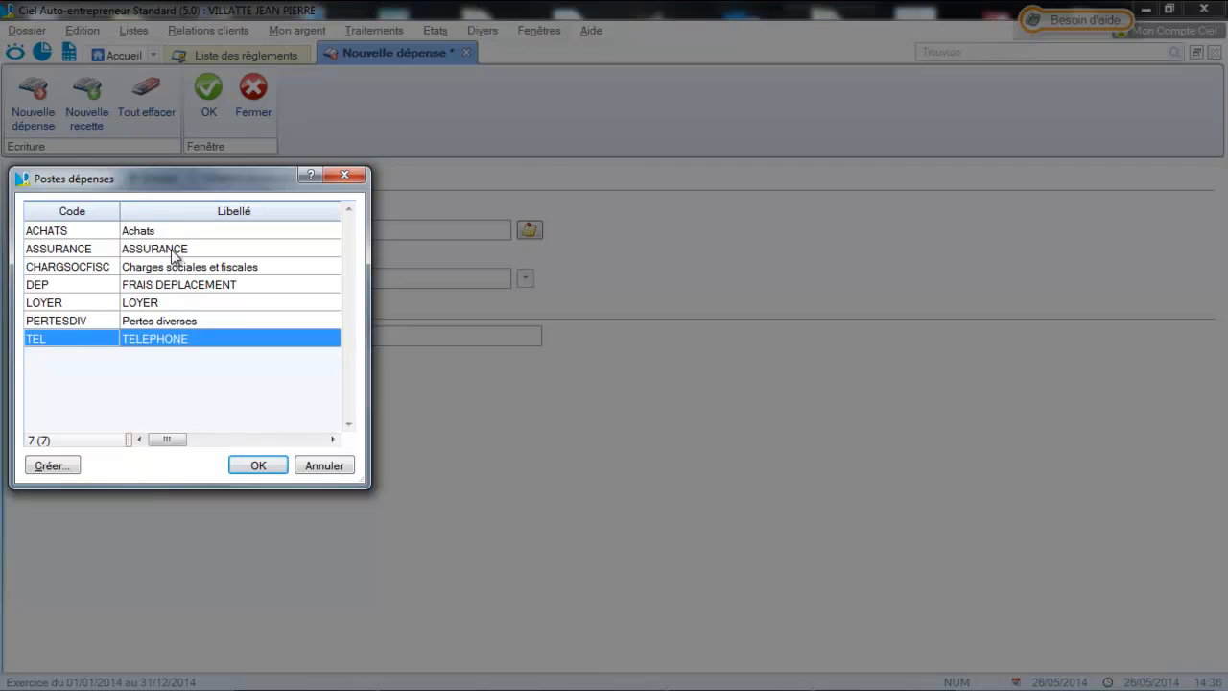
click(151, 345)
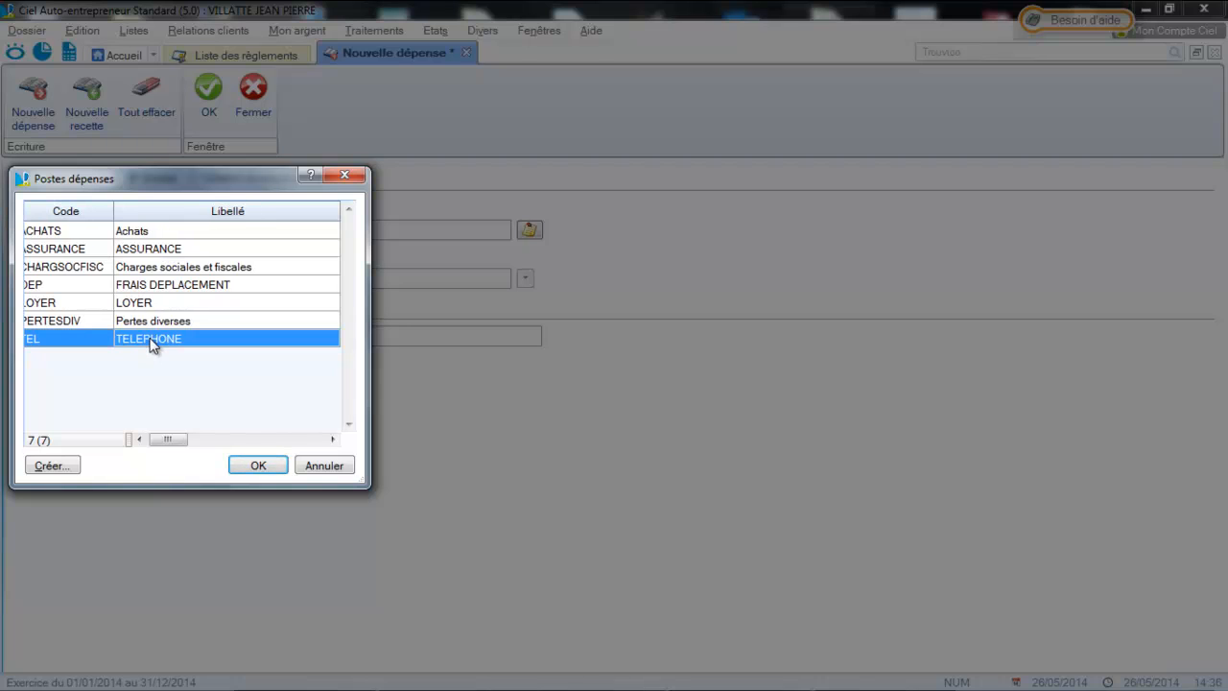
double_click(151, 345)
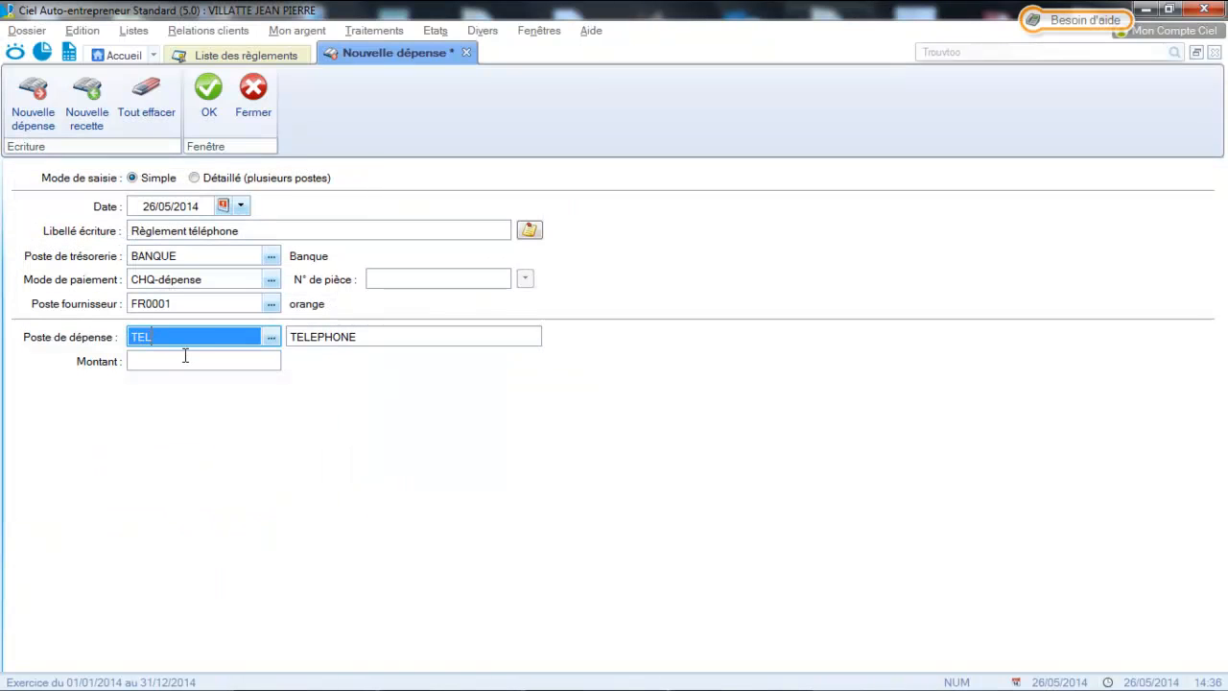
click(185, 360)
text(60)
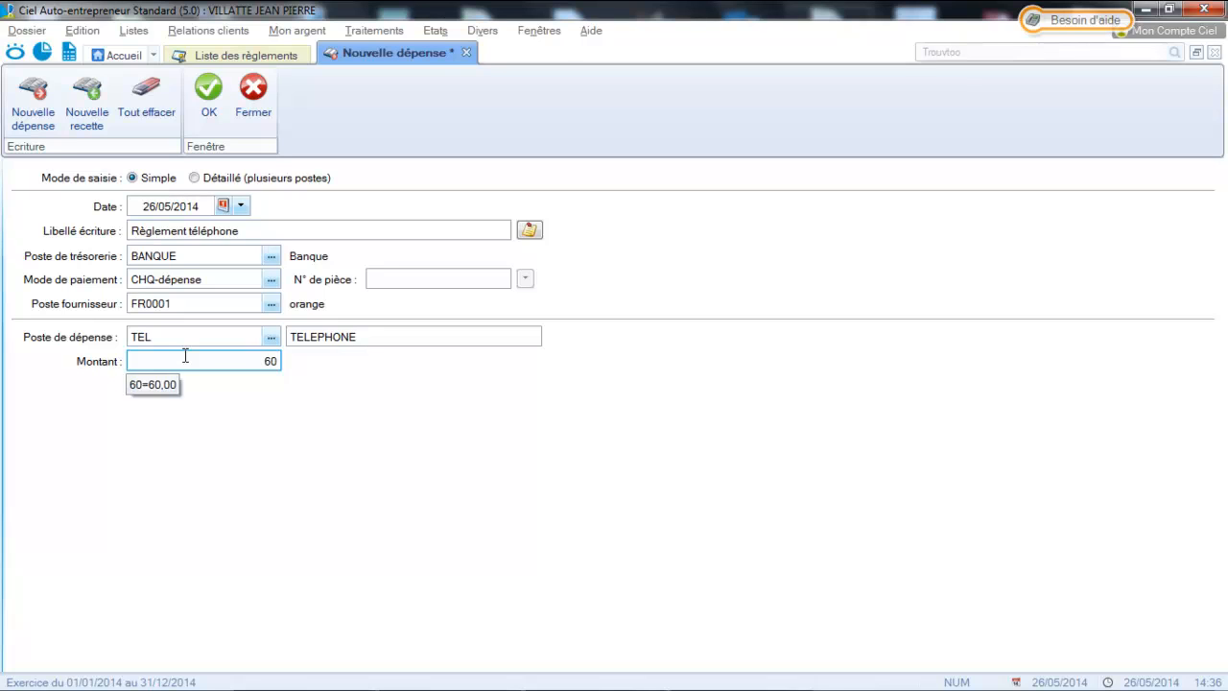
click(213, 107)
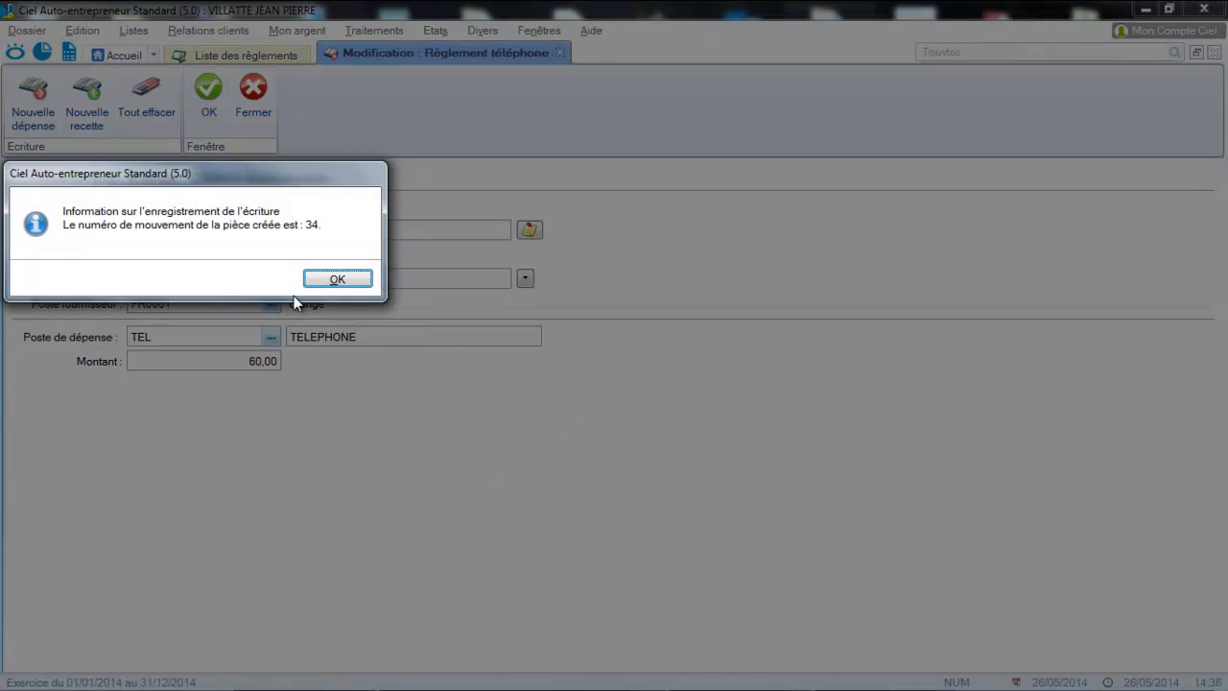
click(333, 278)
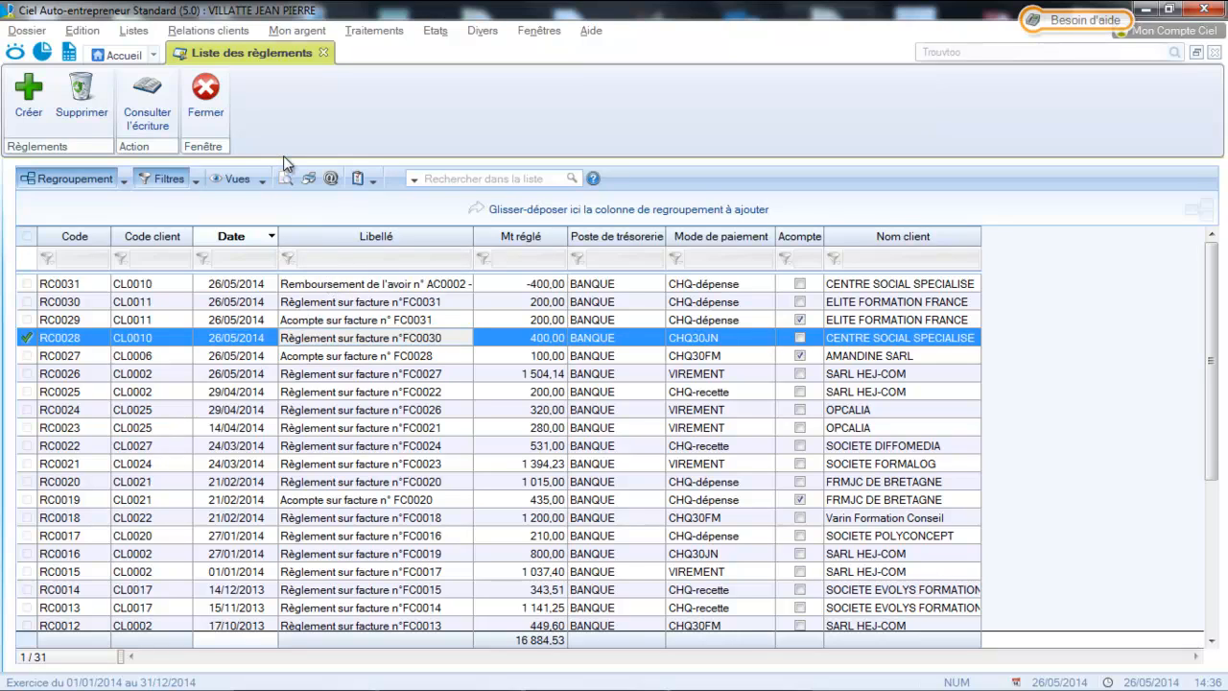
- Close the payments list and start a new expense labelled "Achat ordinateur", with treasury account BANQUE and payment method CB-dépense
click(322, 52)
click(306, 35)
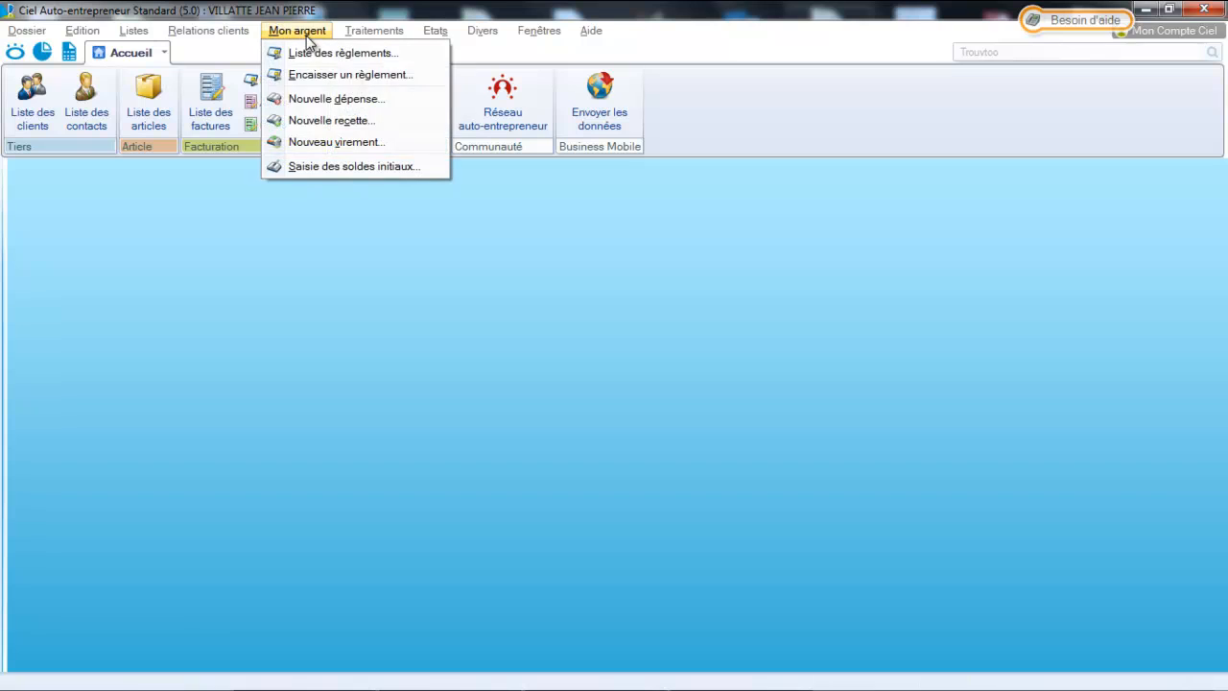
click(292, 101)
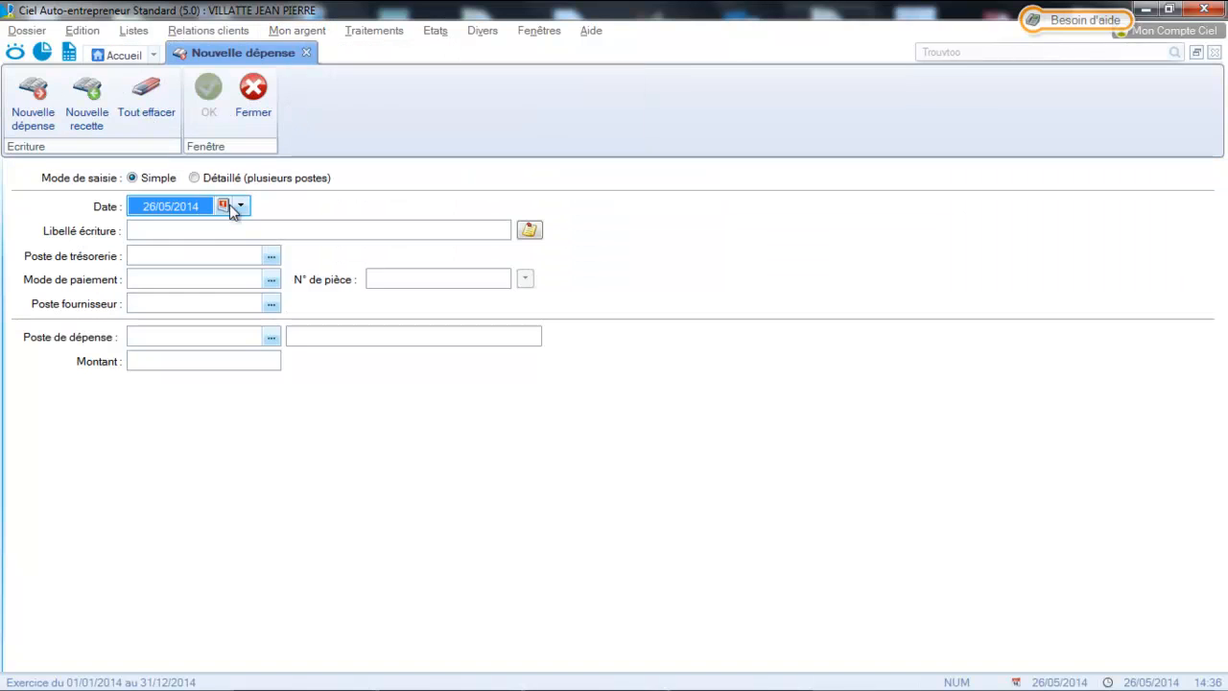
click(220, 227)
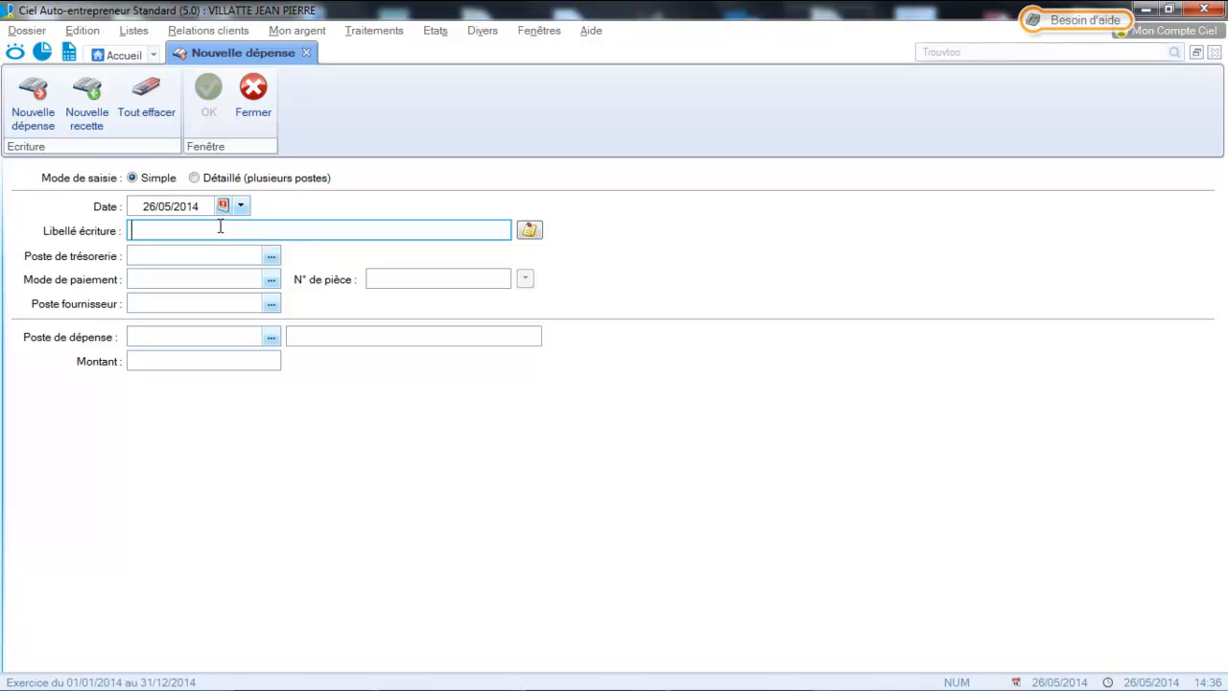
text(Achat or)
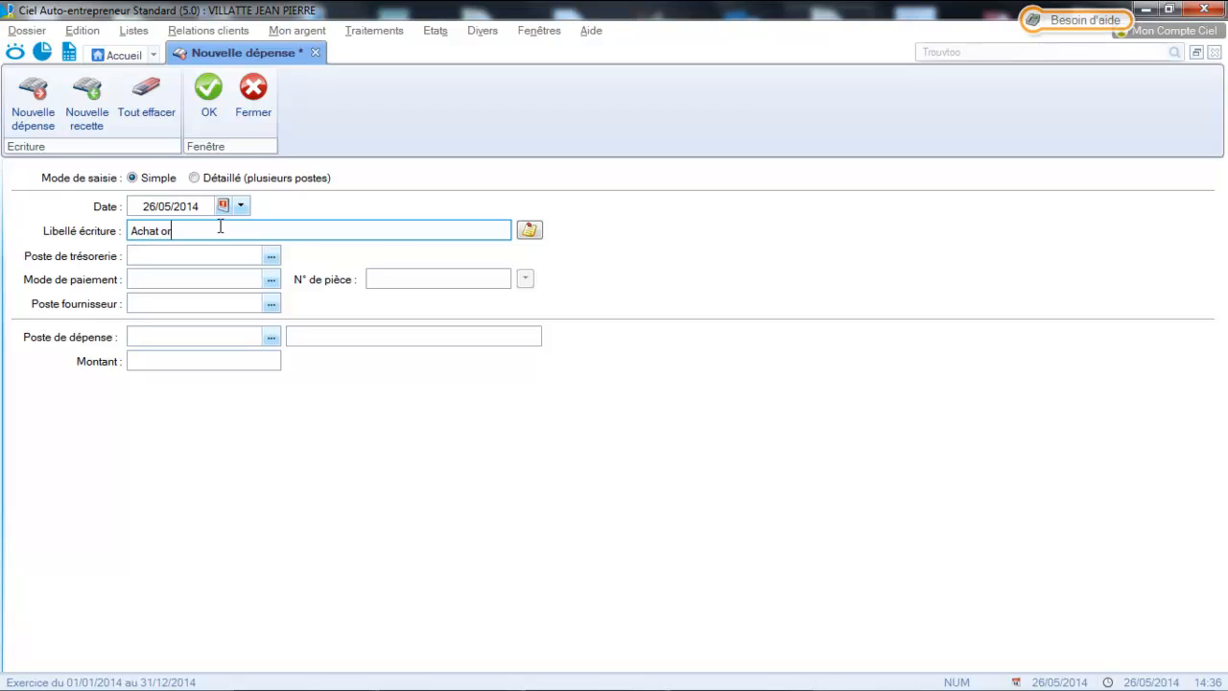
text(dinateur)
key(Tab)
click(191, 322)
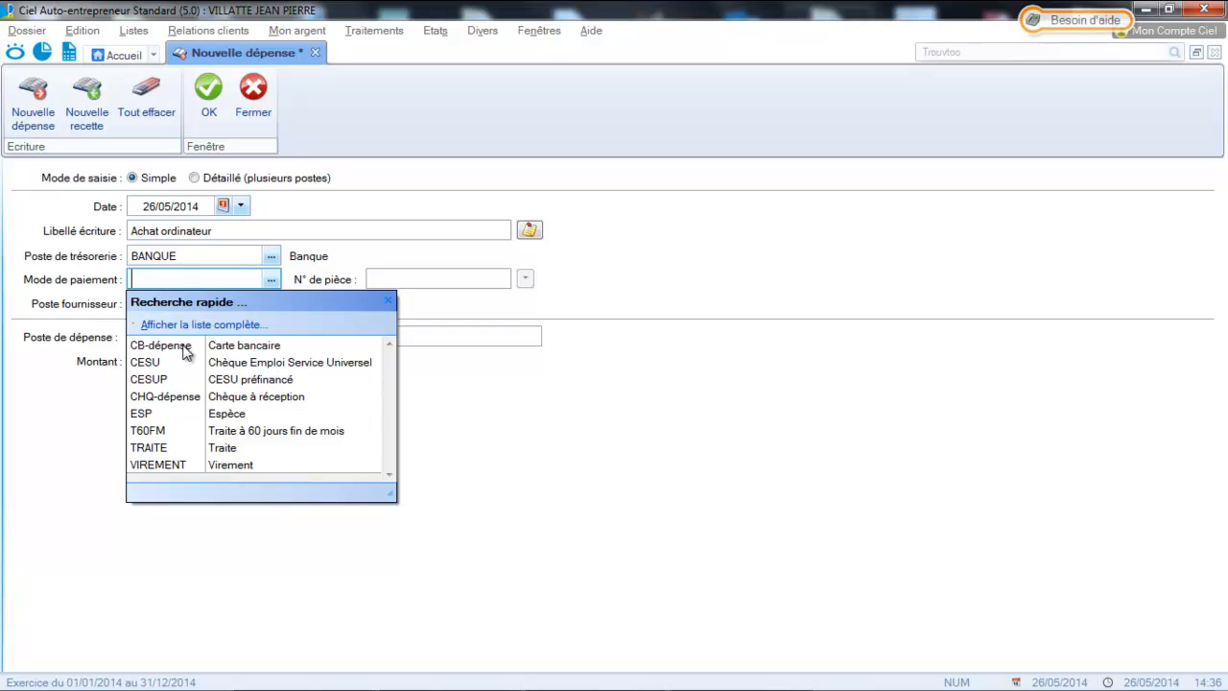
click(187, 347)
- Create a new supplier named FNAC and assign it to the computer purchase expense
click(272, 304)
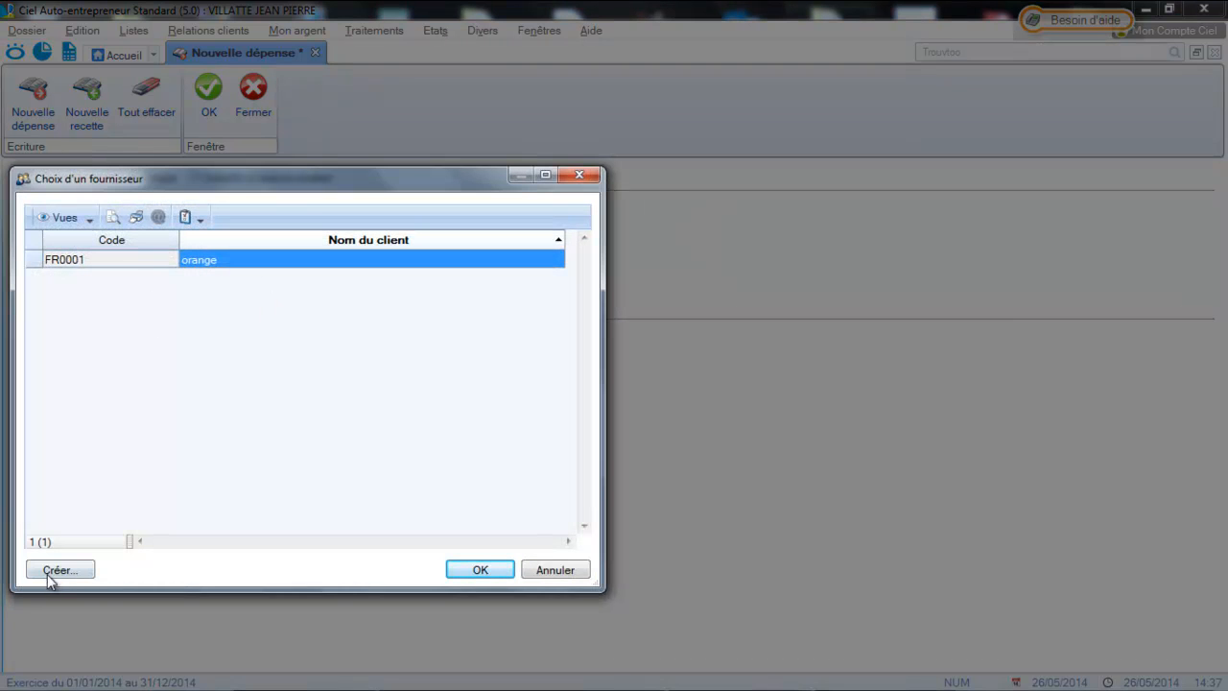
click(58, 570)
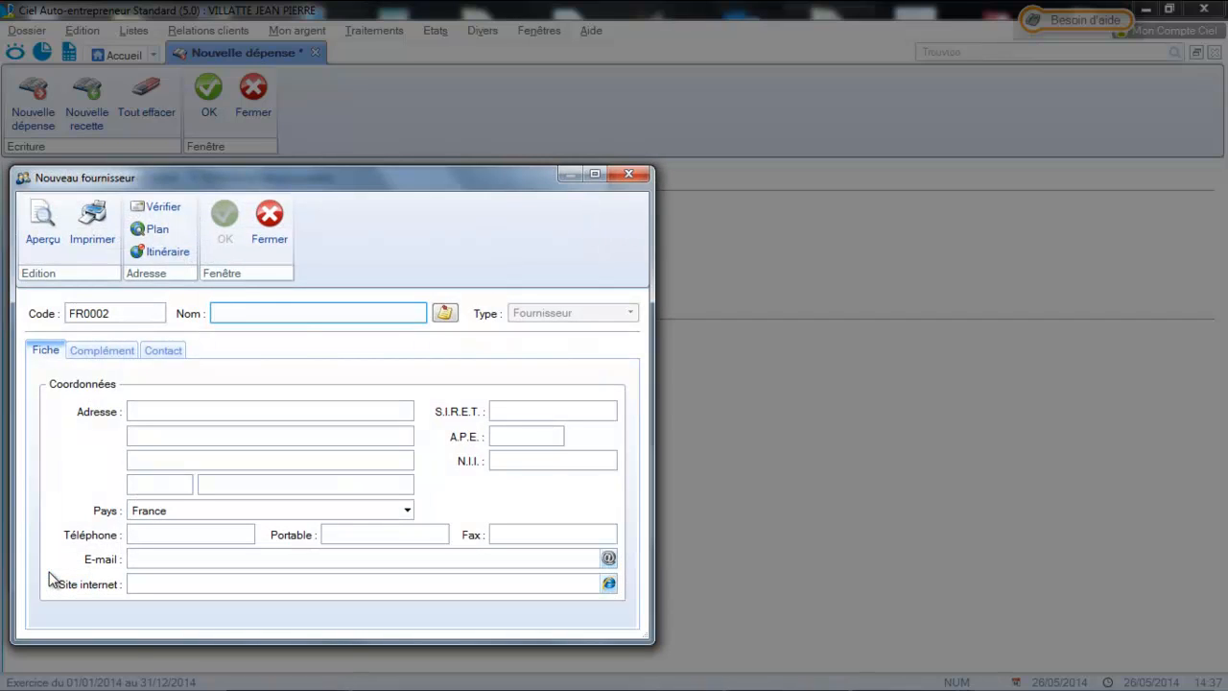
key(Caps_Lock)
text(FNAC)
key(Tab)
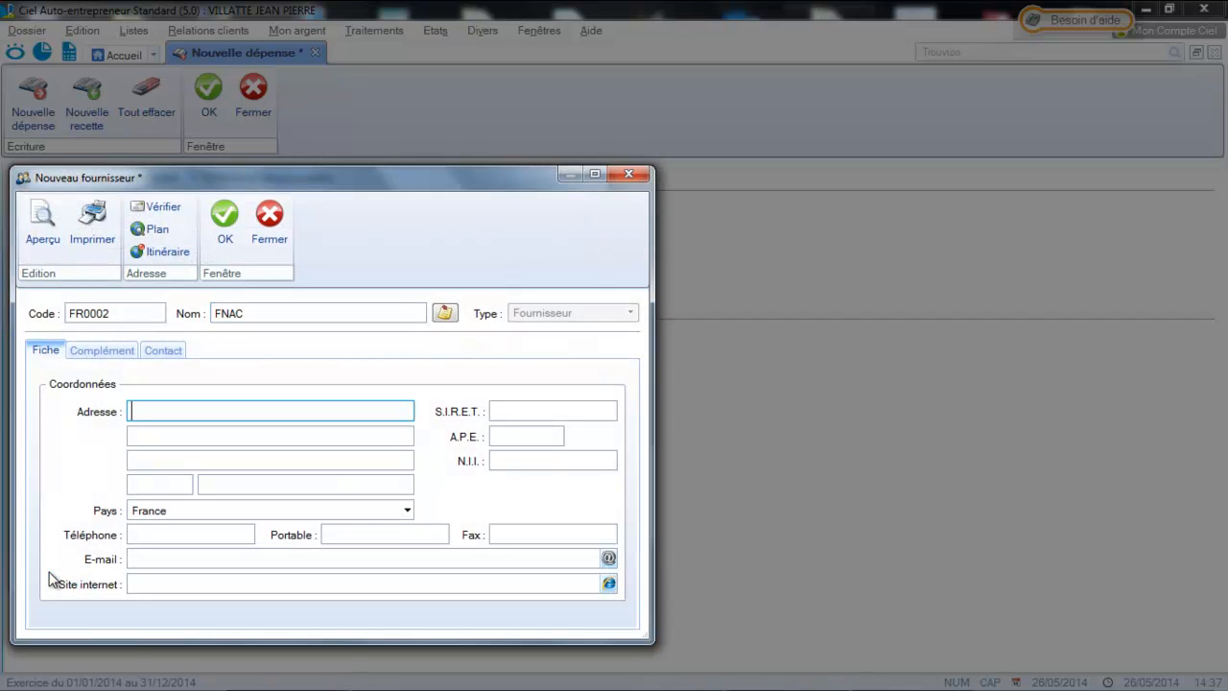
click(234, 231)
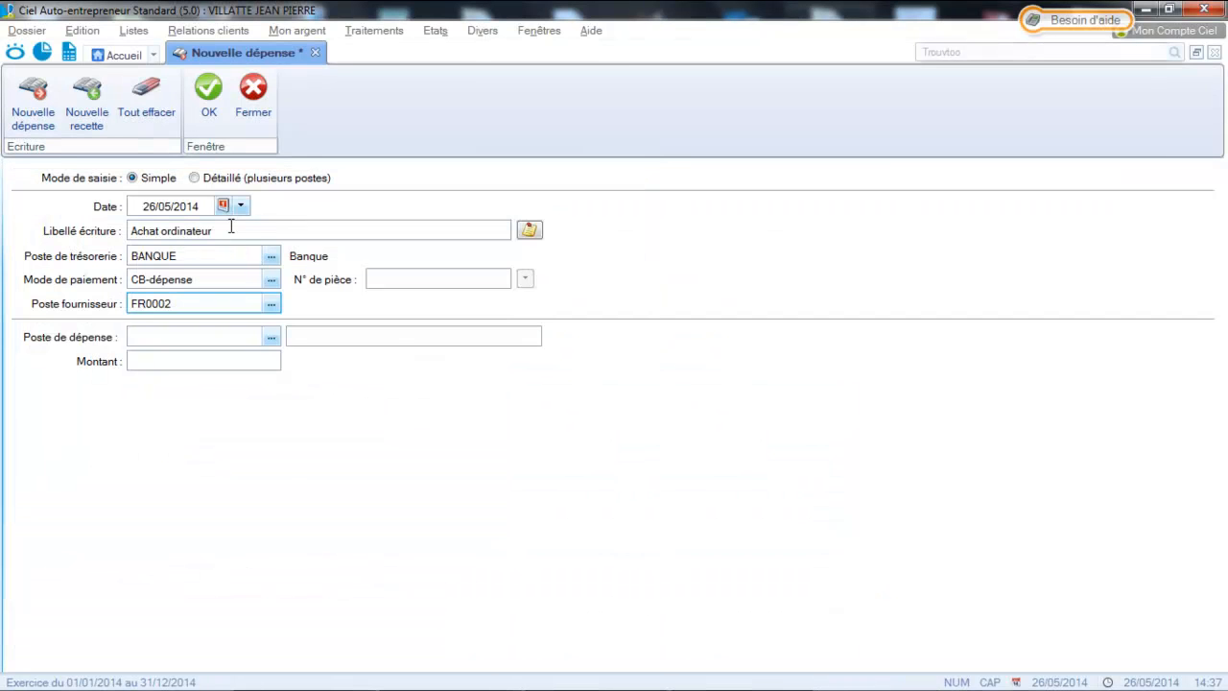
key(Tab)
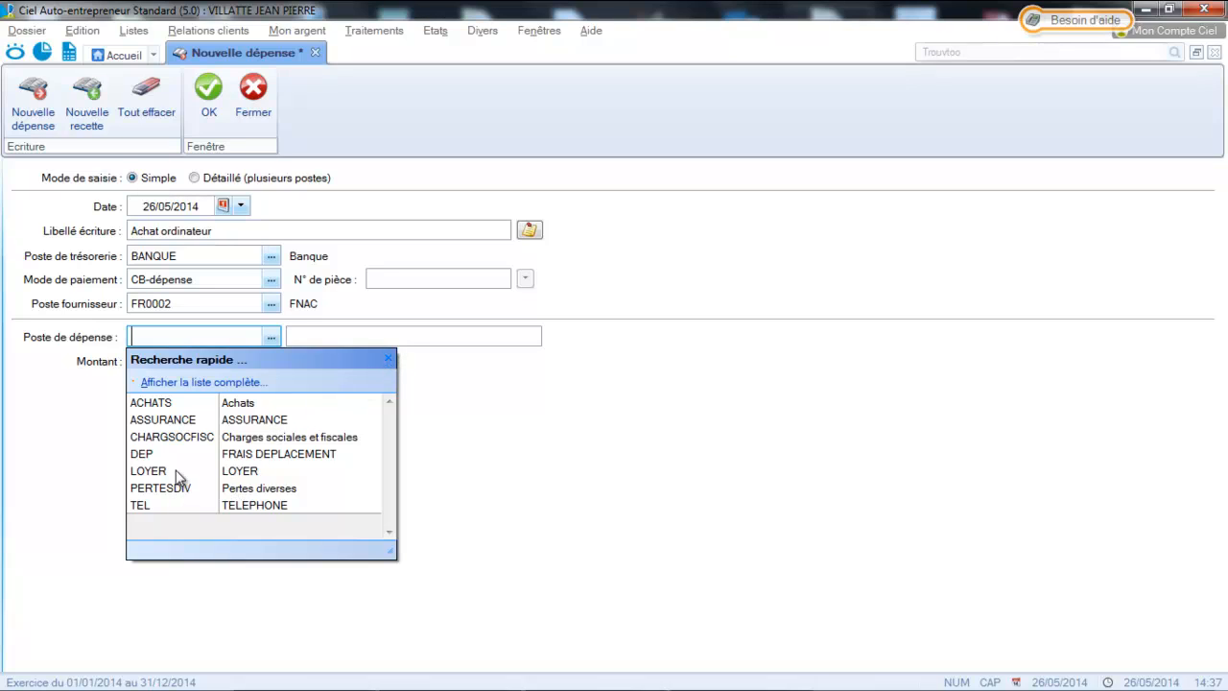
- Assign the ACHATS expense category with an amount of 500 and save the computer purchase expense
click(173, 406)
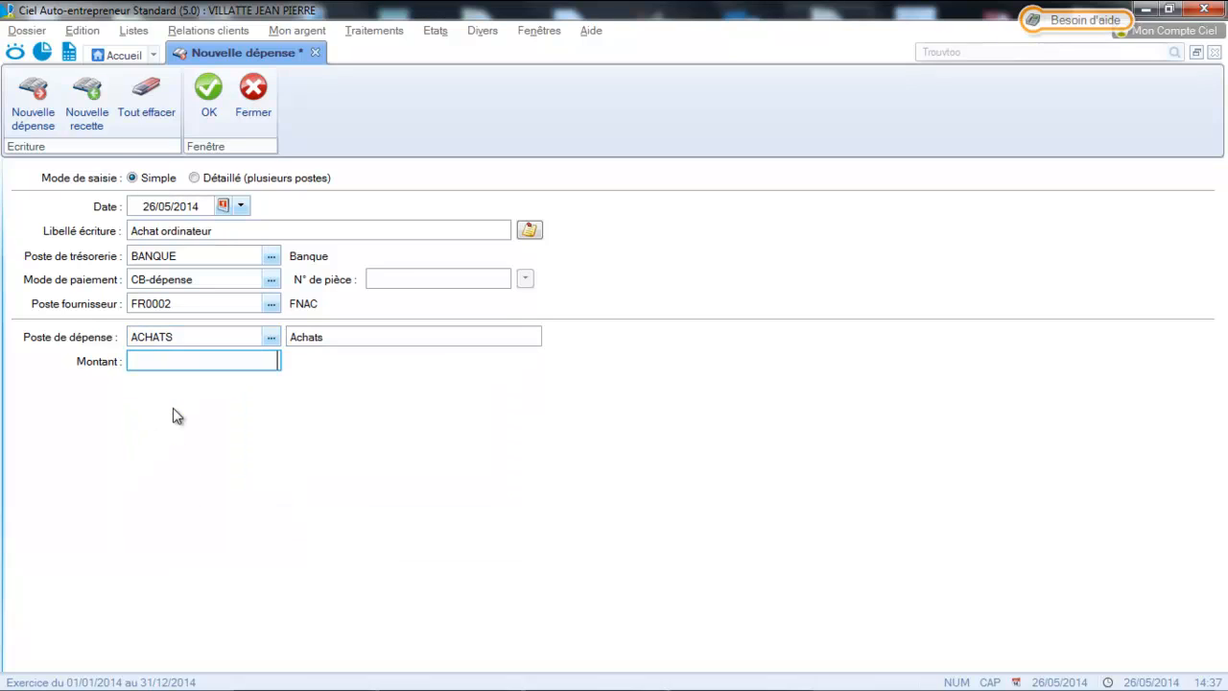
text(500)
key(Tab)
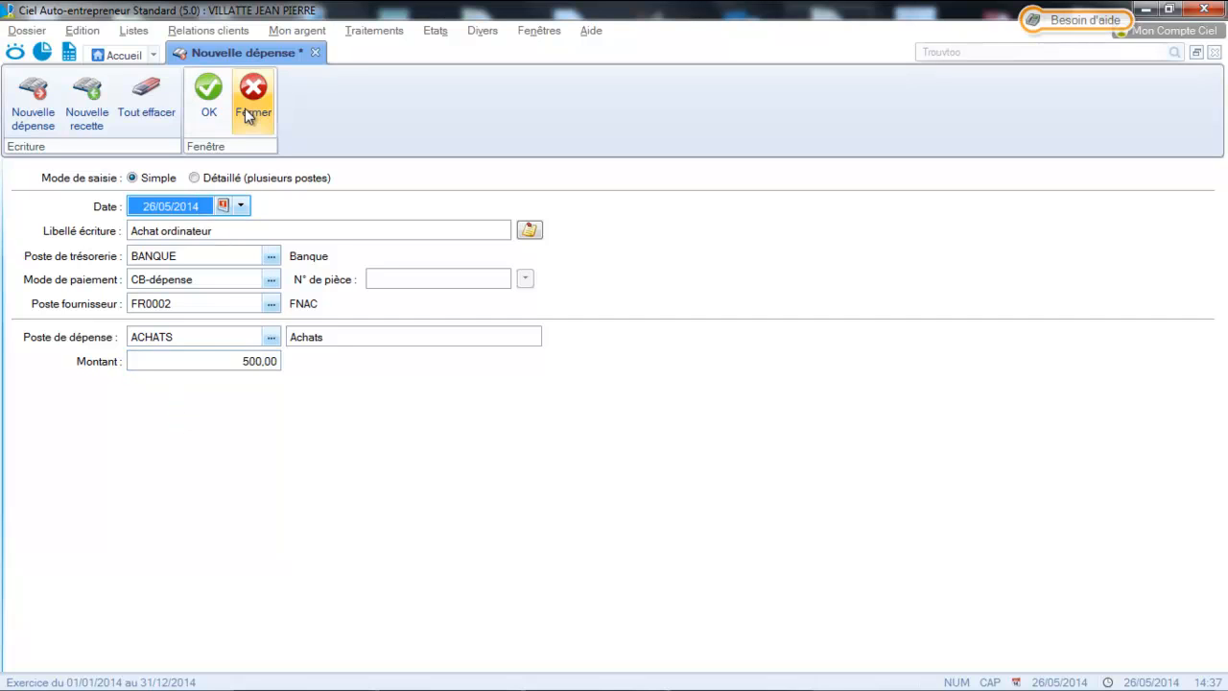
click(209, 99)
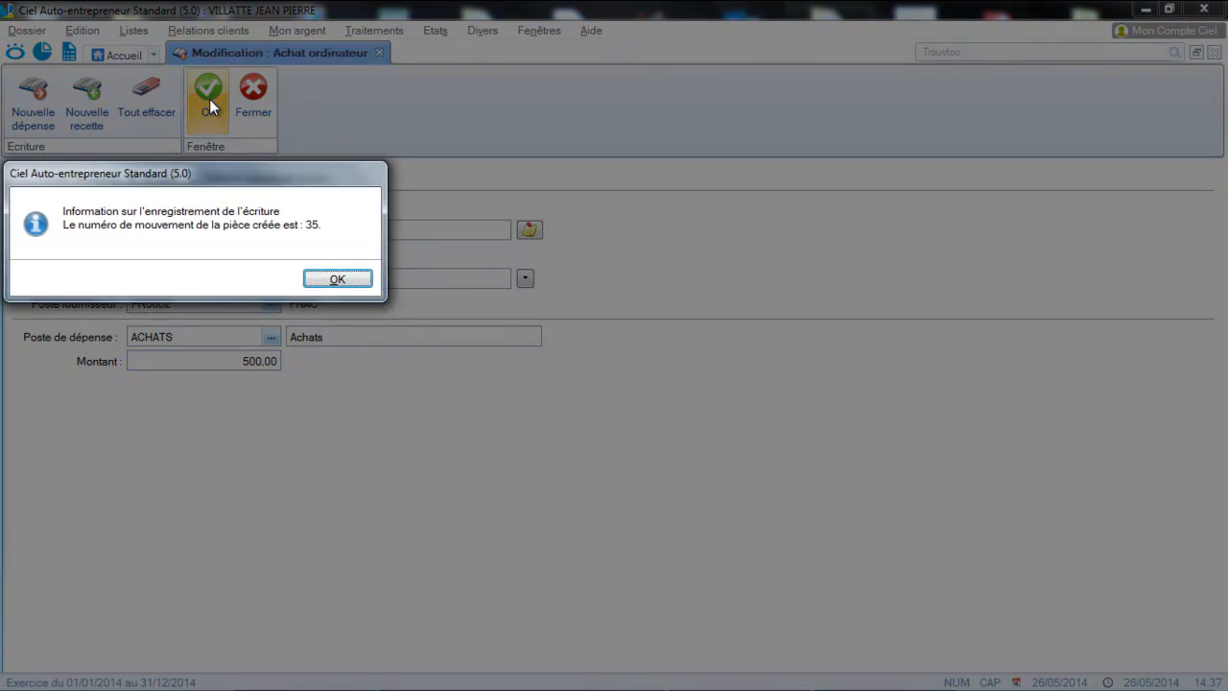
click(313, 285)
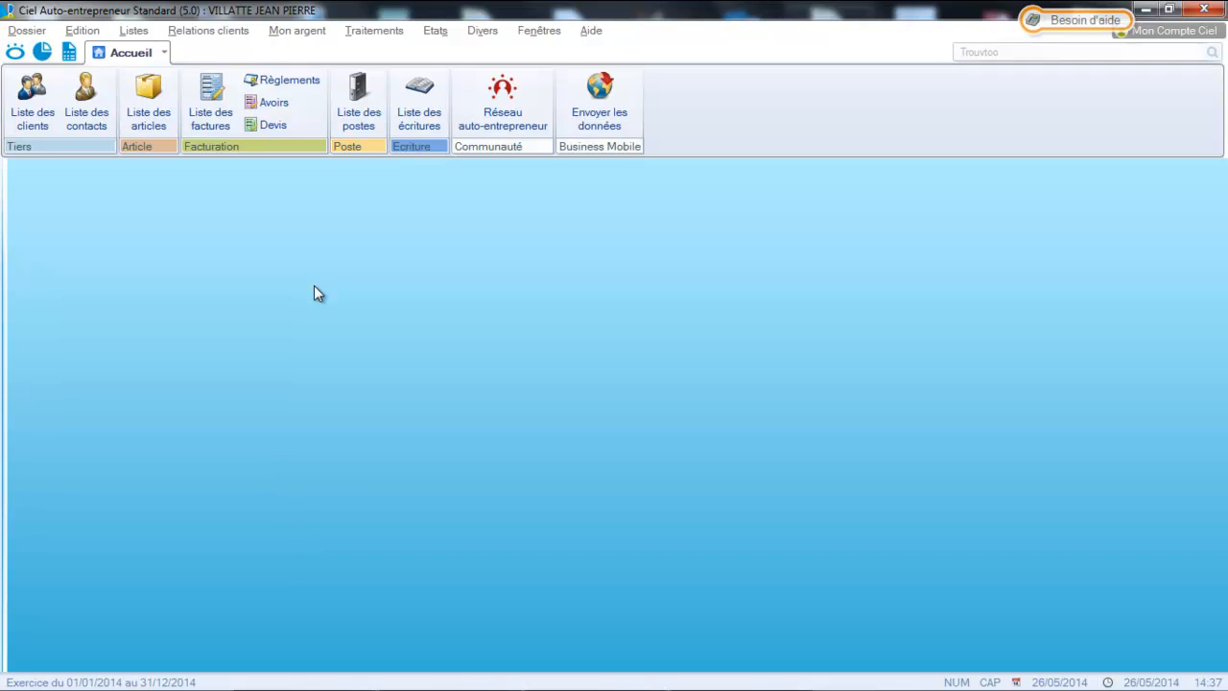
- Start a new income entry (recette) and label it "Recette"
click(295, 34)
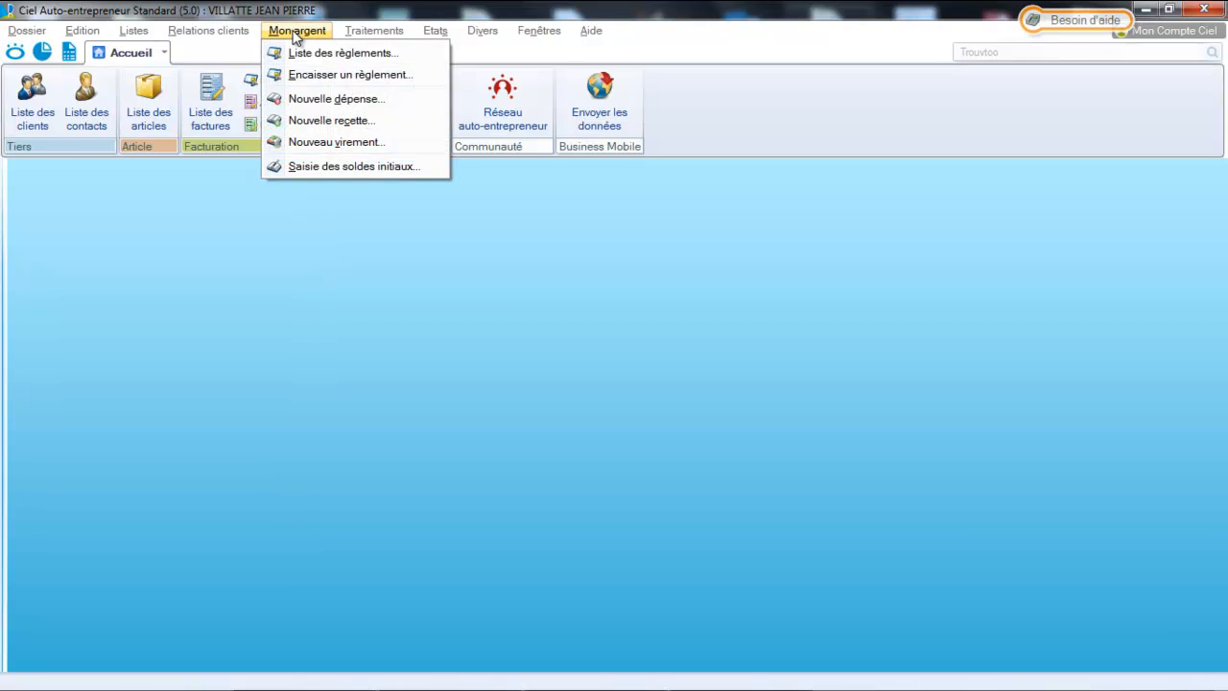
click(298, 120)
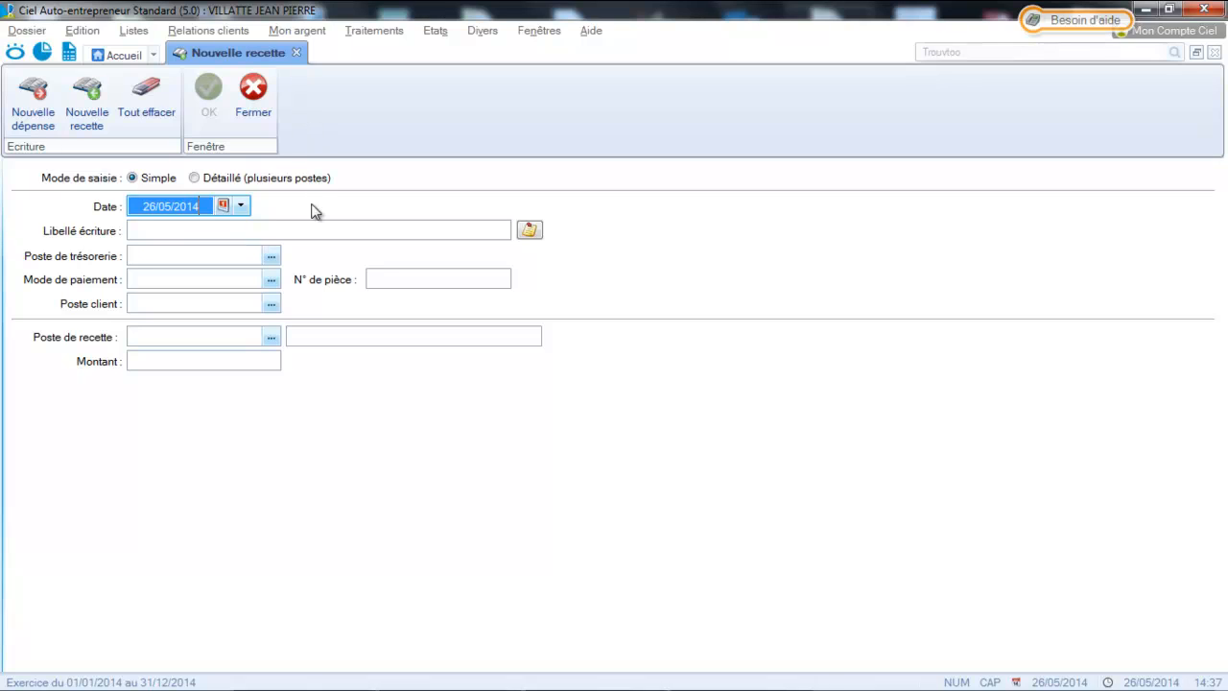
click(296, 227)
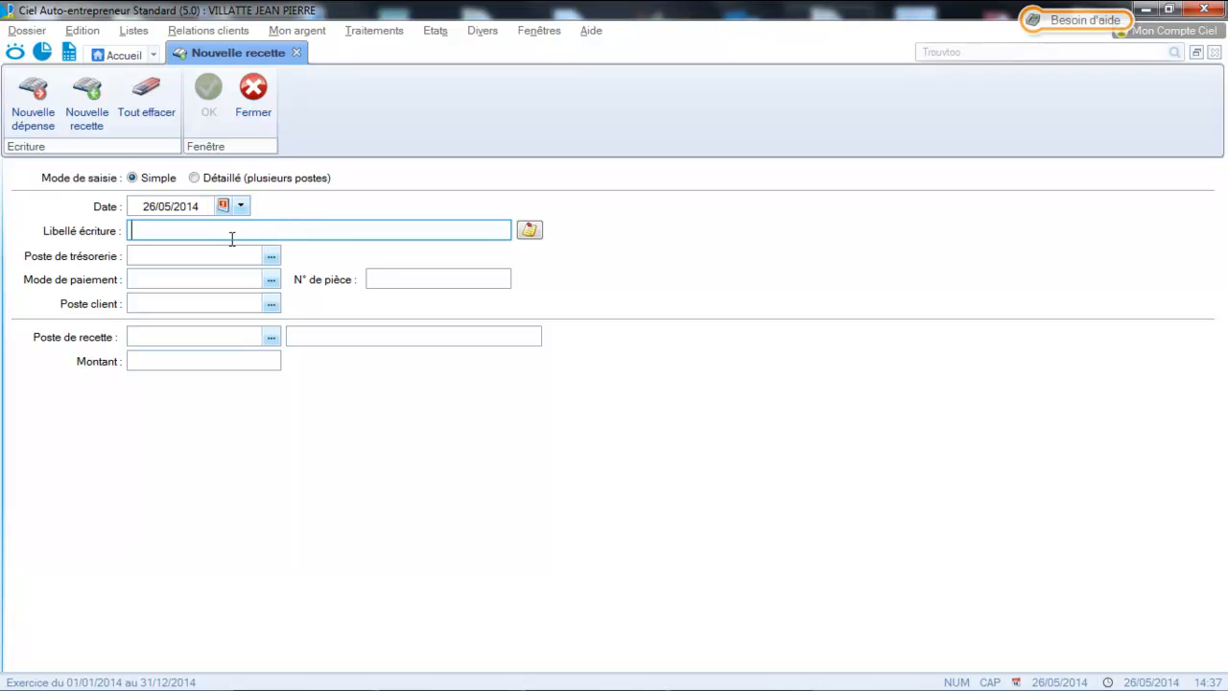
text(fAC)
key(BackSpace)
key(BackSpace)
key(BackSpace)
key(Caps_Lock)
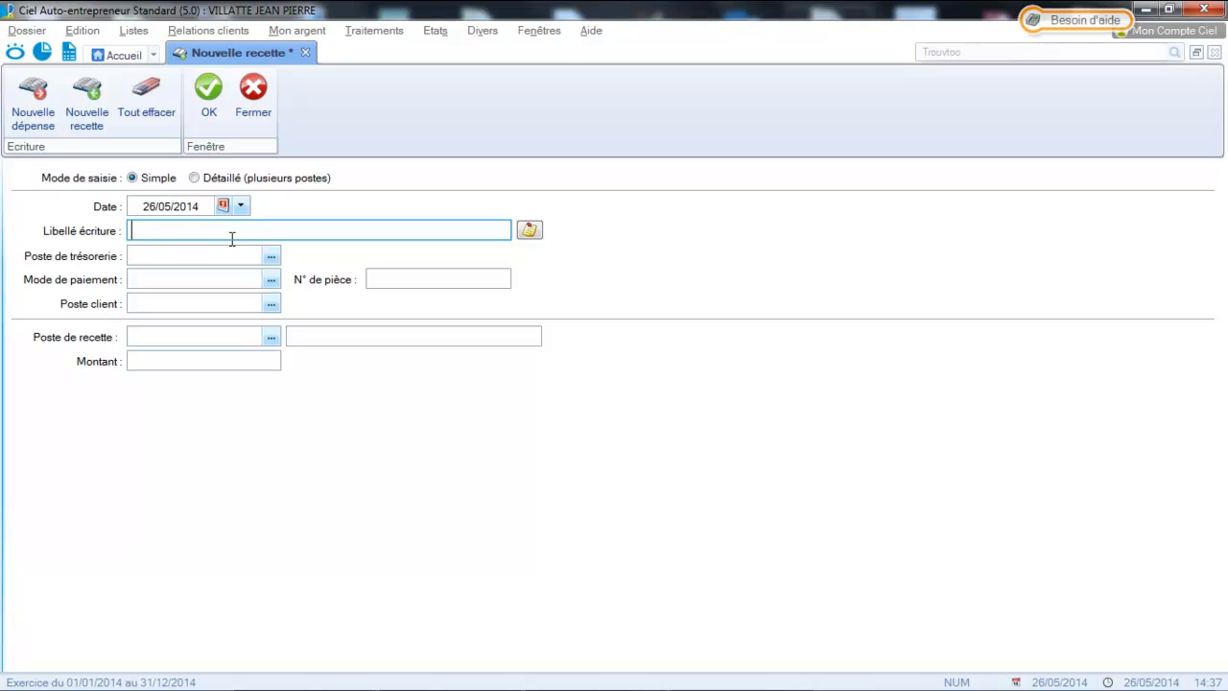
text(Recette)
key(Tab)
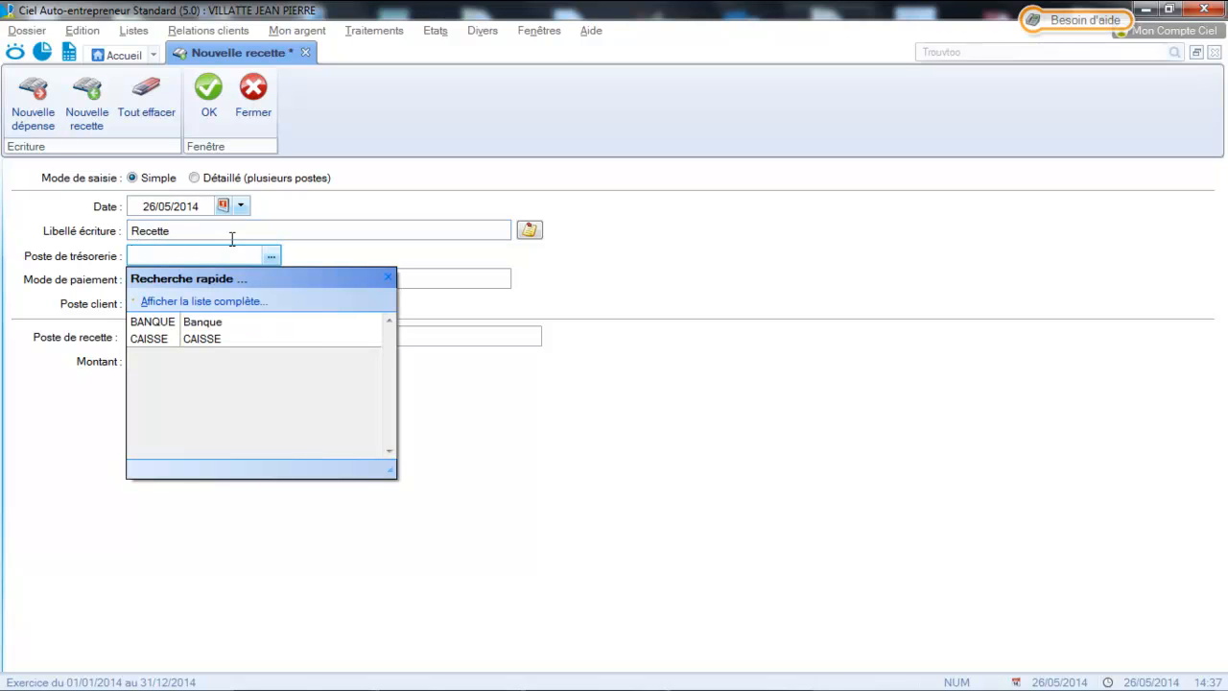
- Choose CAISSE as the income entry's treasury account, ESP as its payment method and AMANDINE SARL as its customer
click(200, 340)
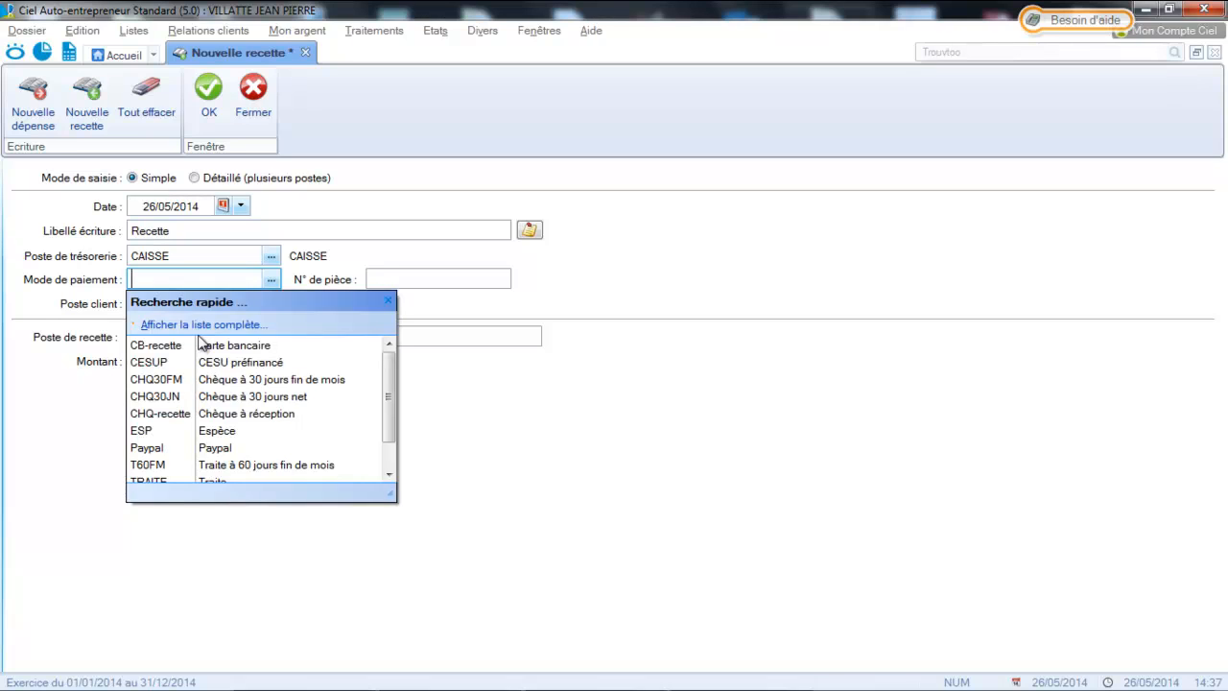
click(152, 433)
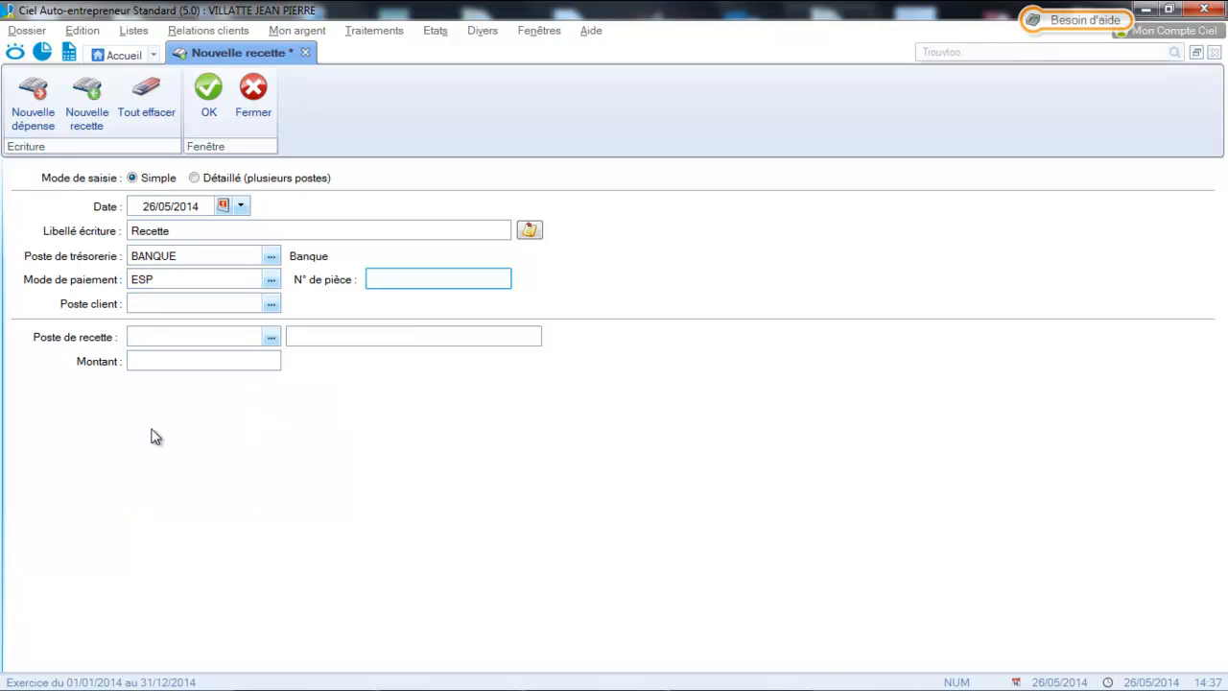
click(272, 304)
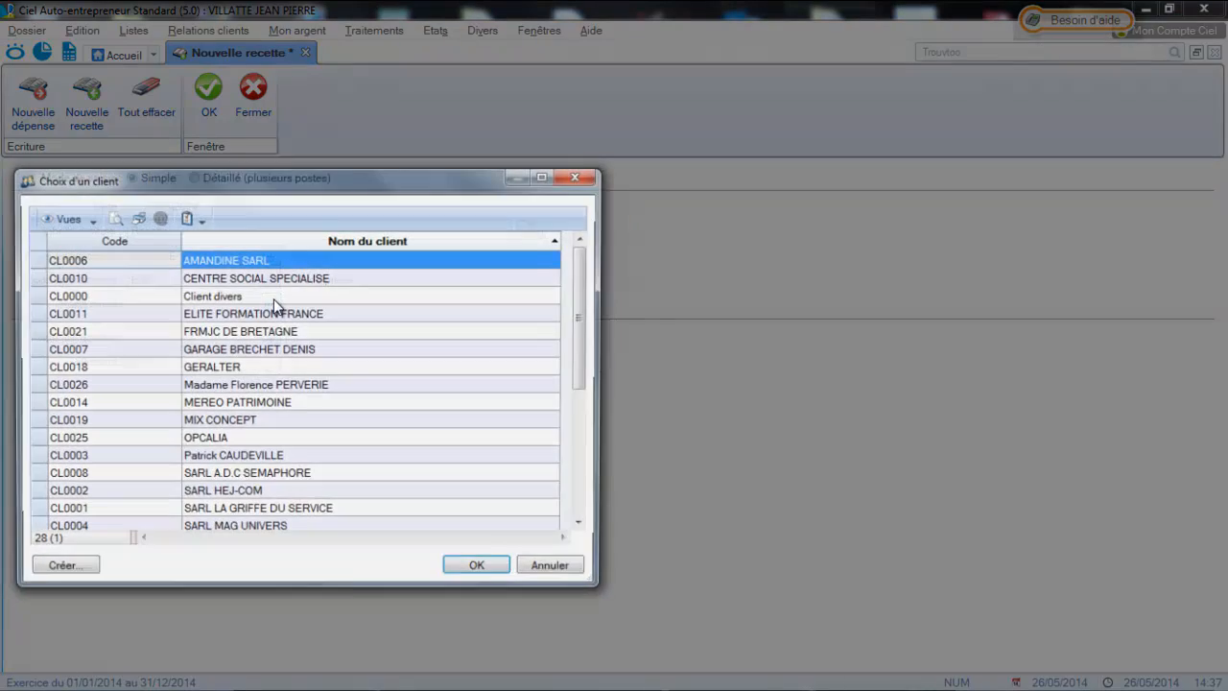
click(256, 261)
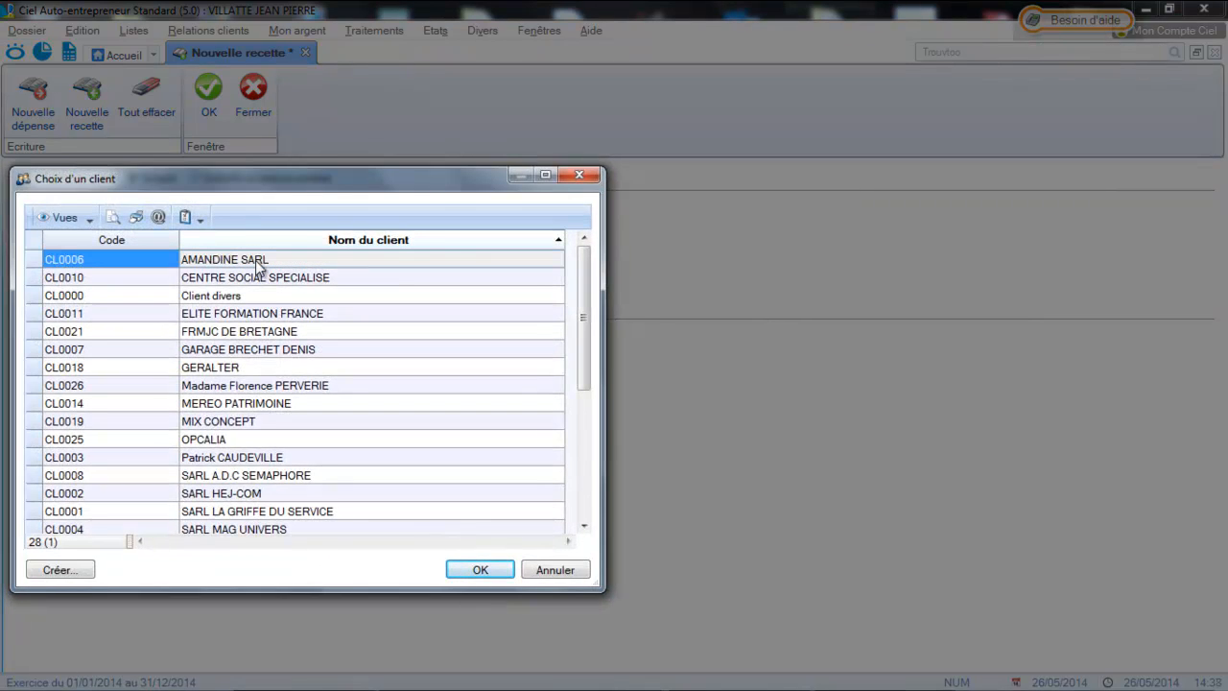
double_click(256, 269)
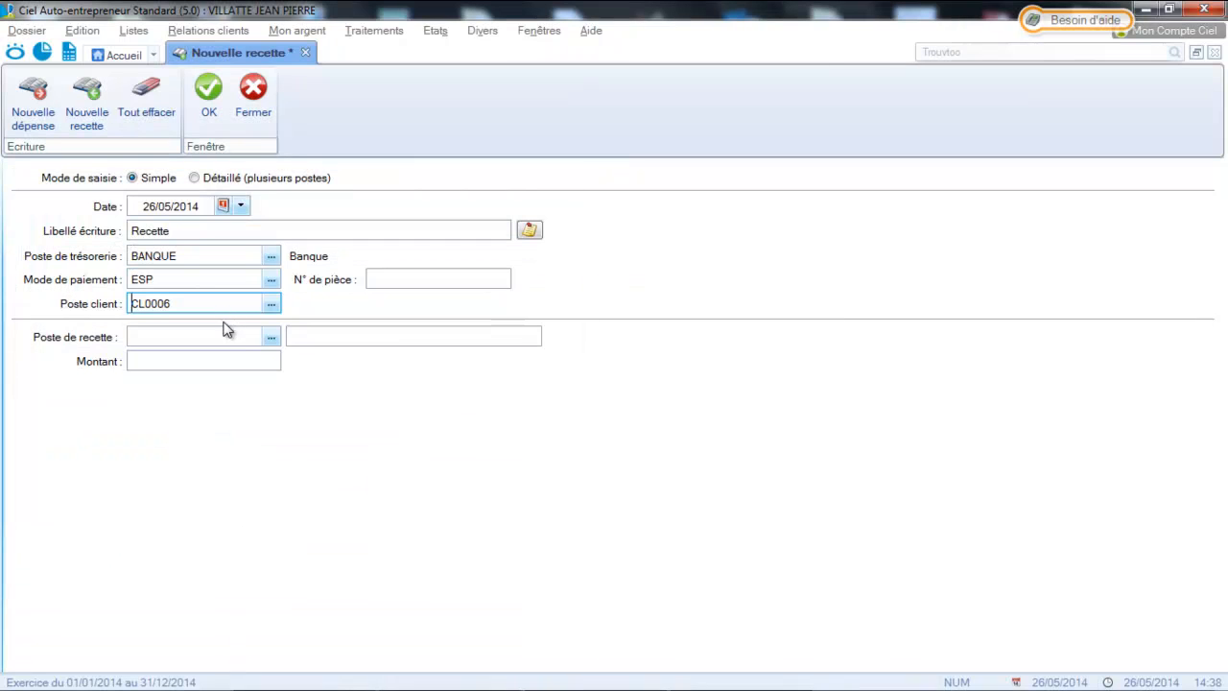
- Assign the GAINSDIV (Gains divers) income category with an amount of 20 and save the income entry
click(270, 340)
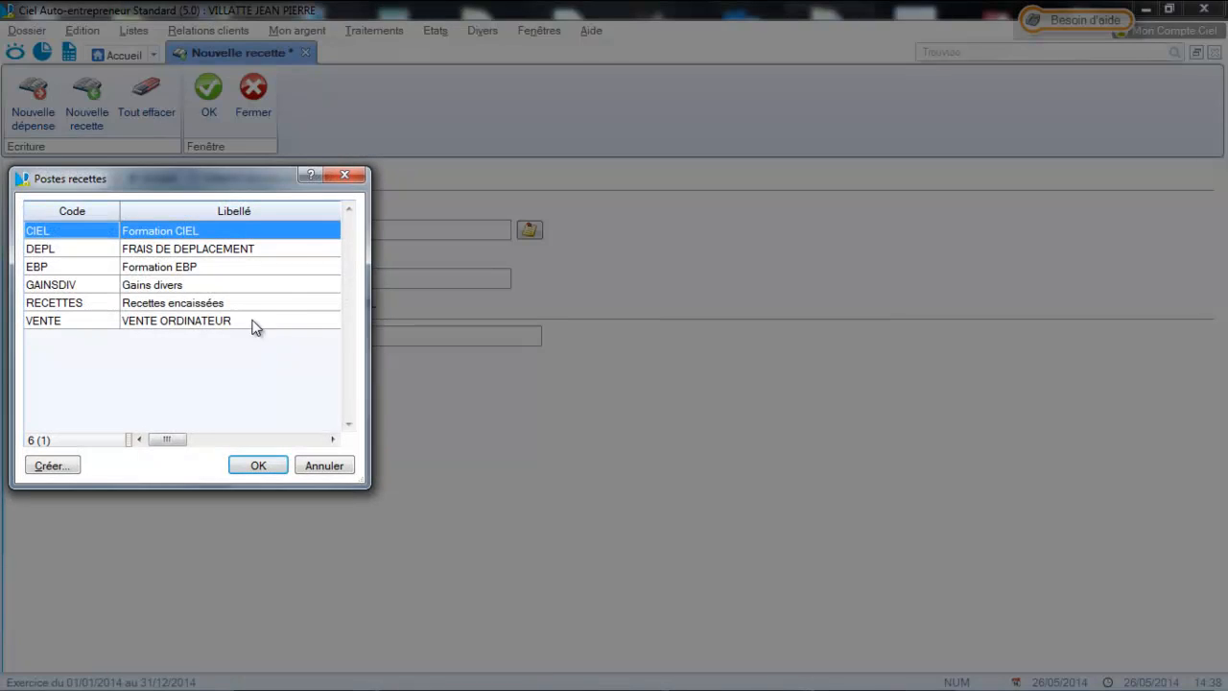
double_click(201, 285)
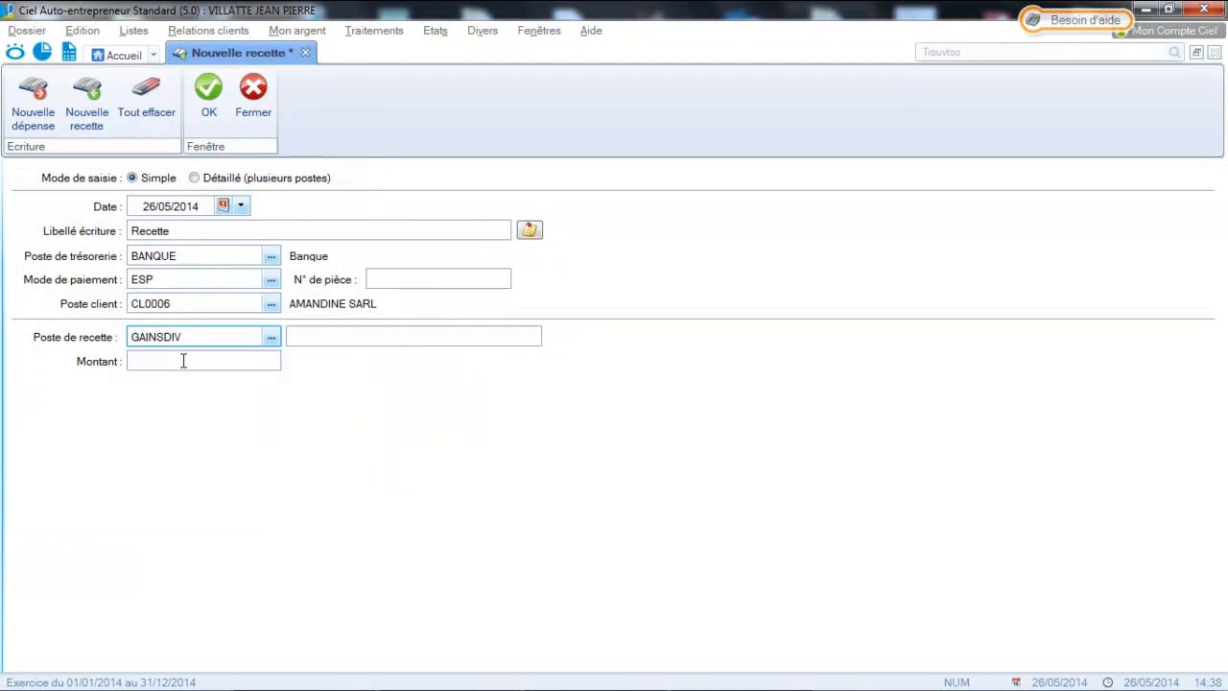
click(183, 361)
text(20)
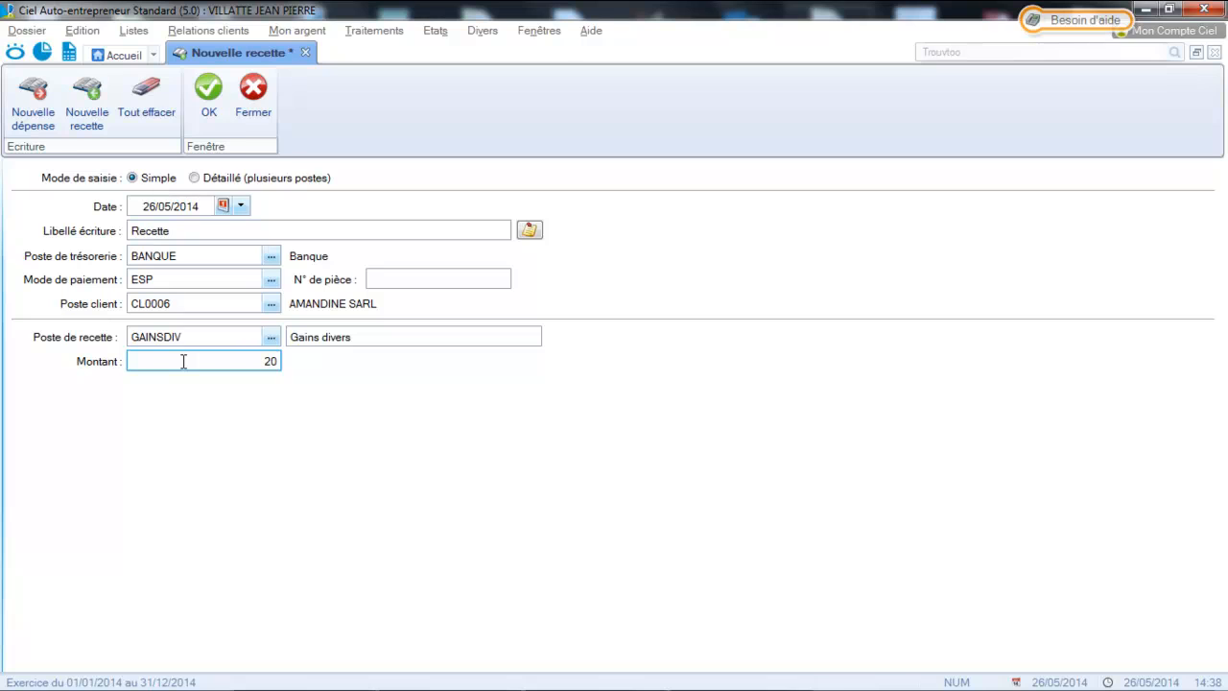
key(Tab)
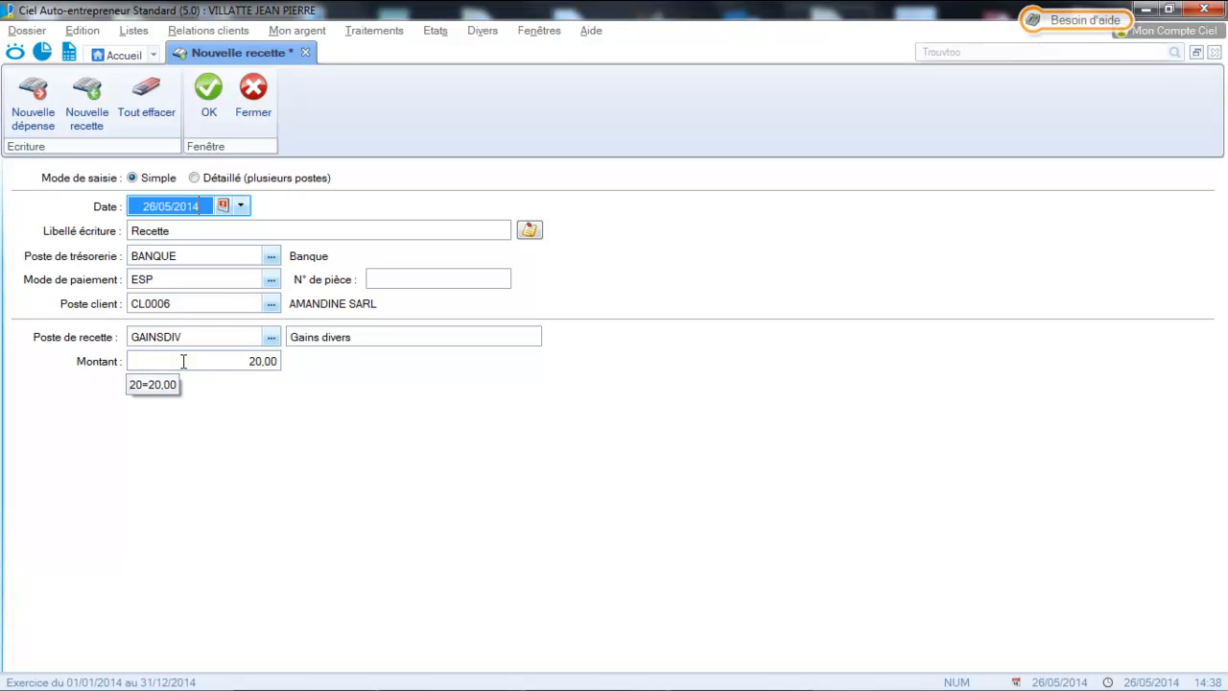
click(213, 121)
click(332, 279)
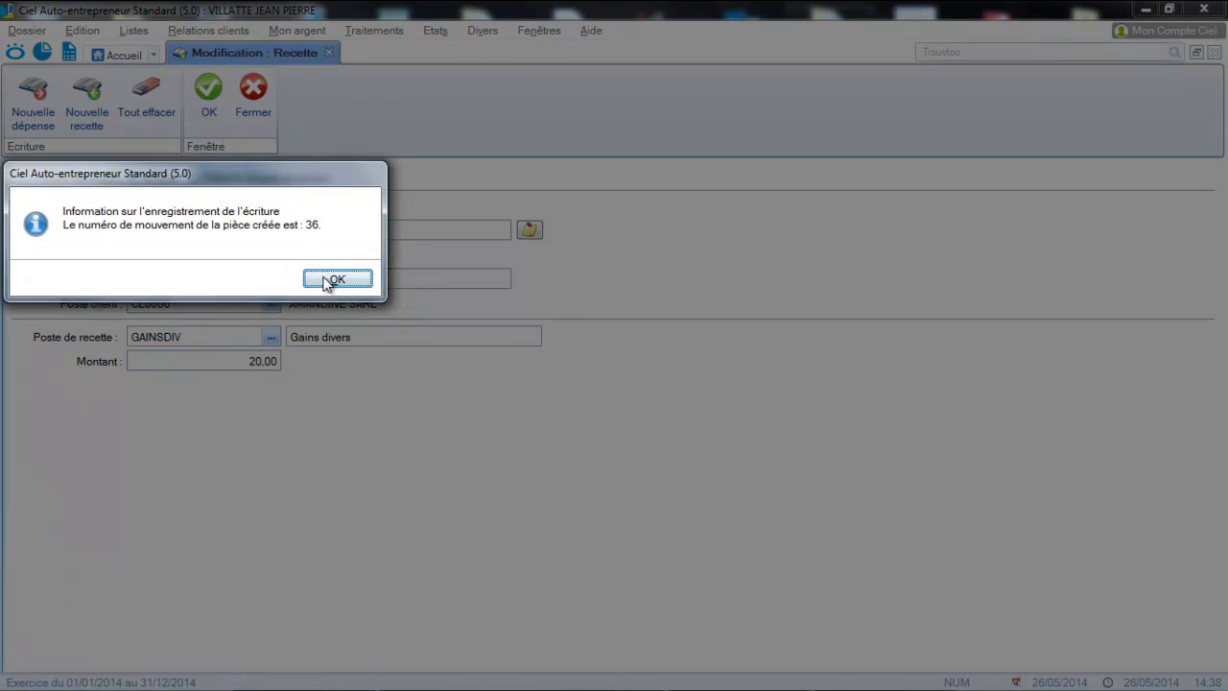
- Start a new transfer (virement) of 50 with BANQUE as the source account
click(301, 35)
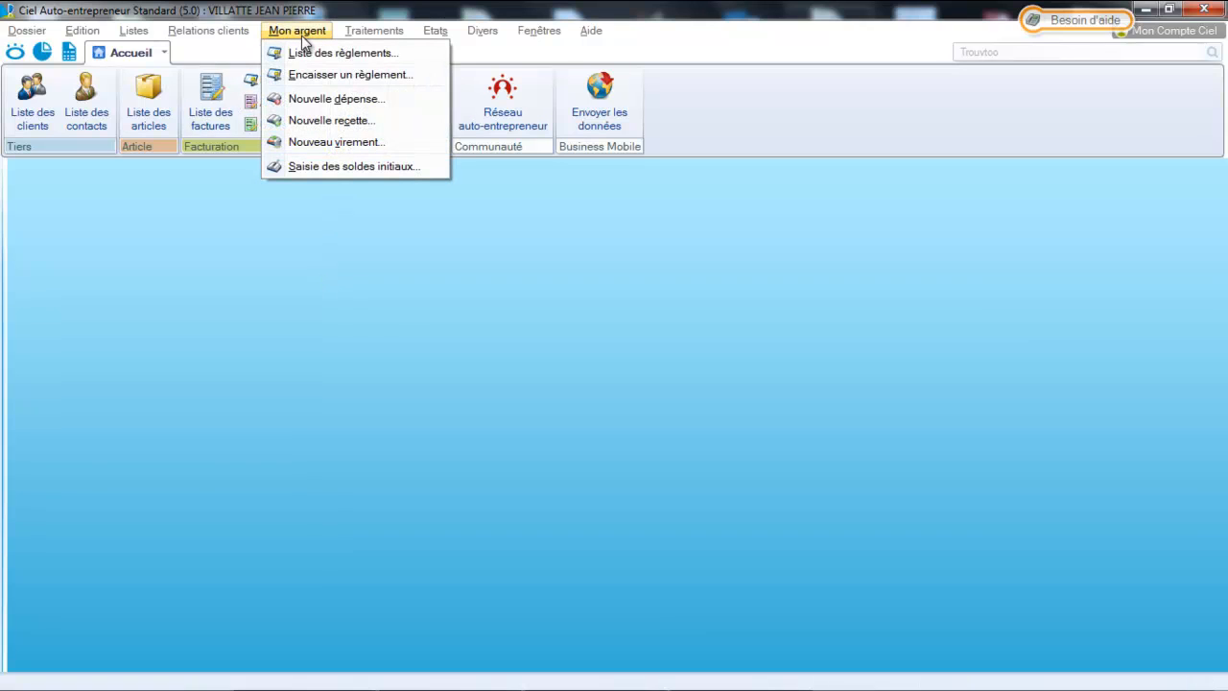
click(303, 139)
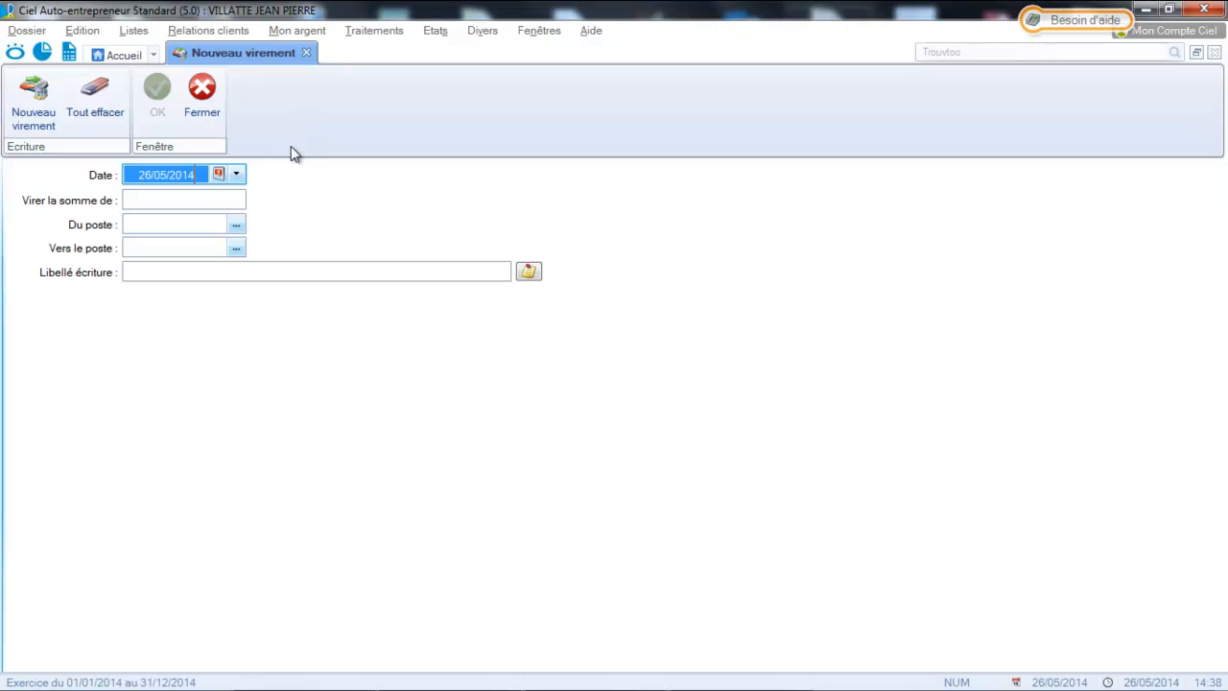
click(207, 199)
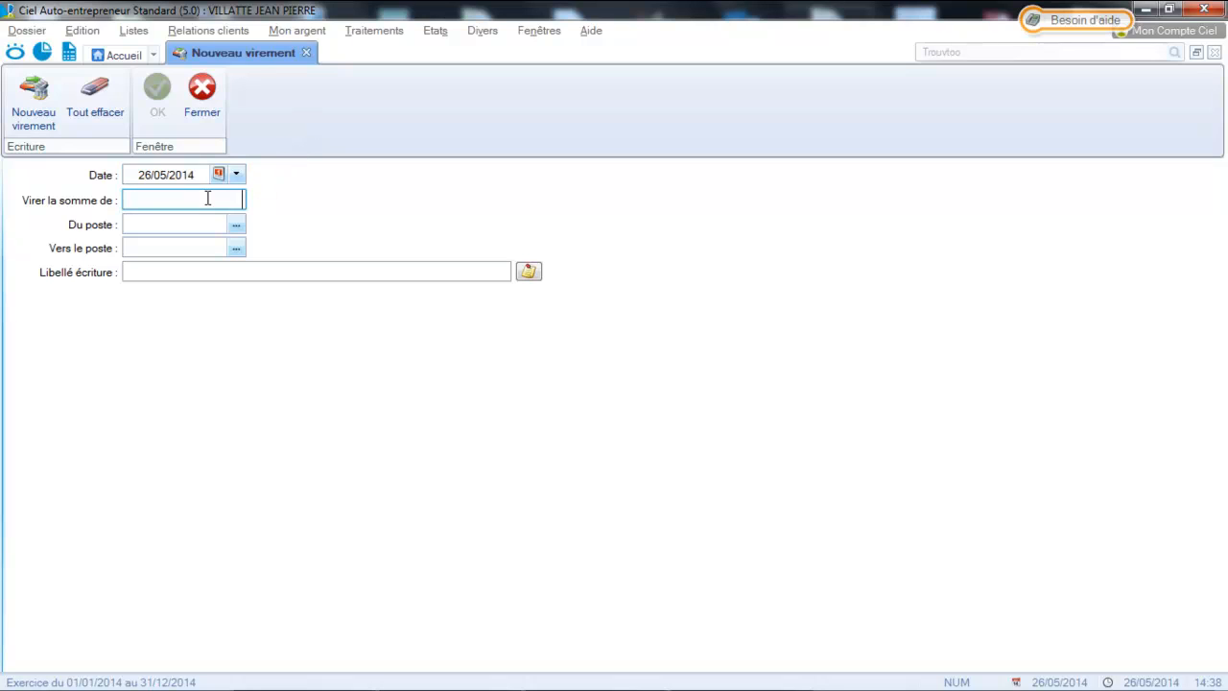
text(50)
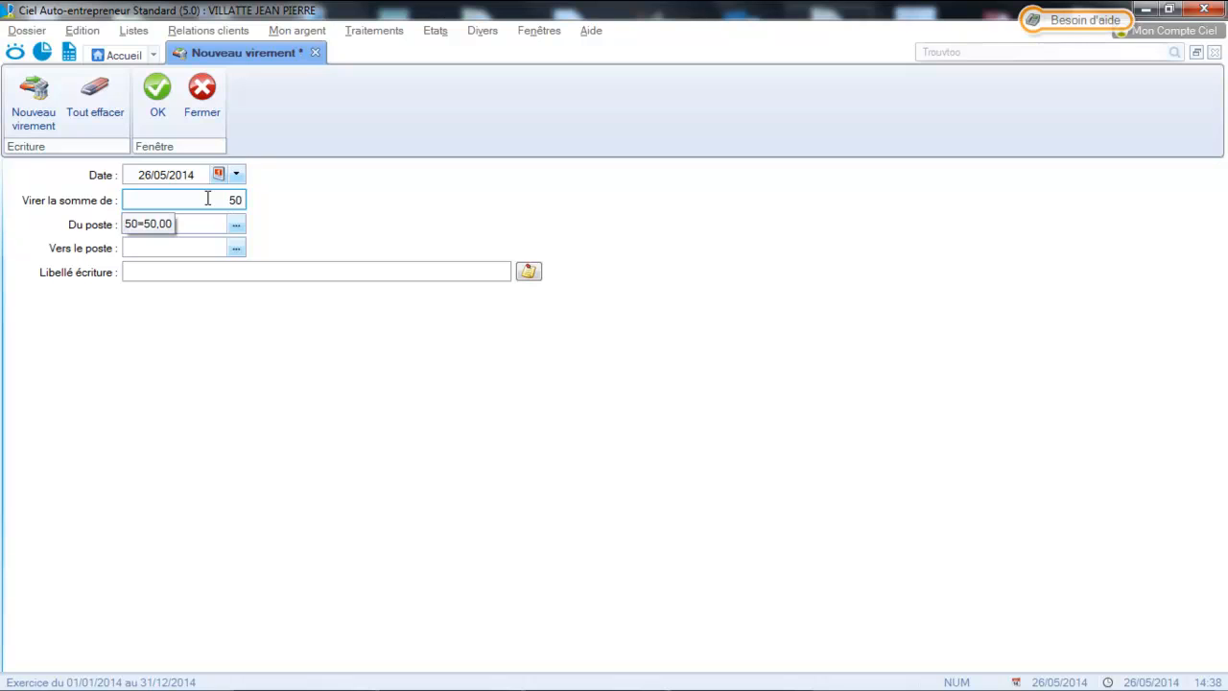
click(236, 226)
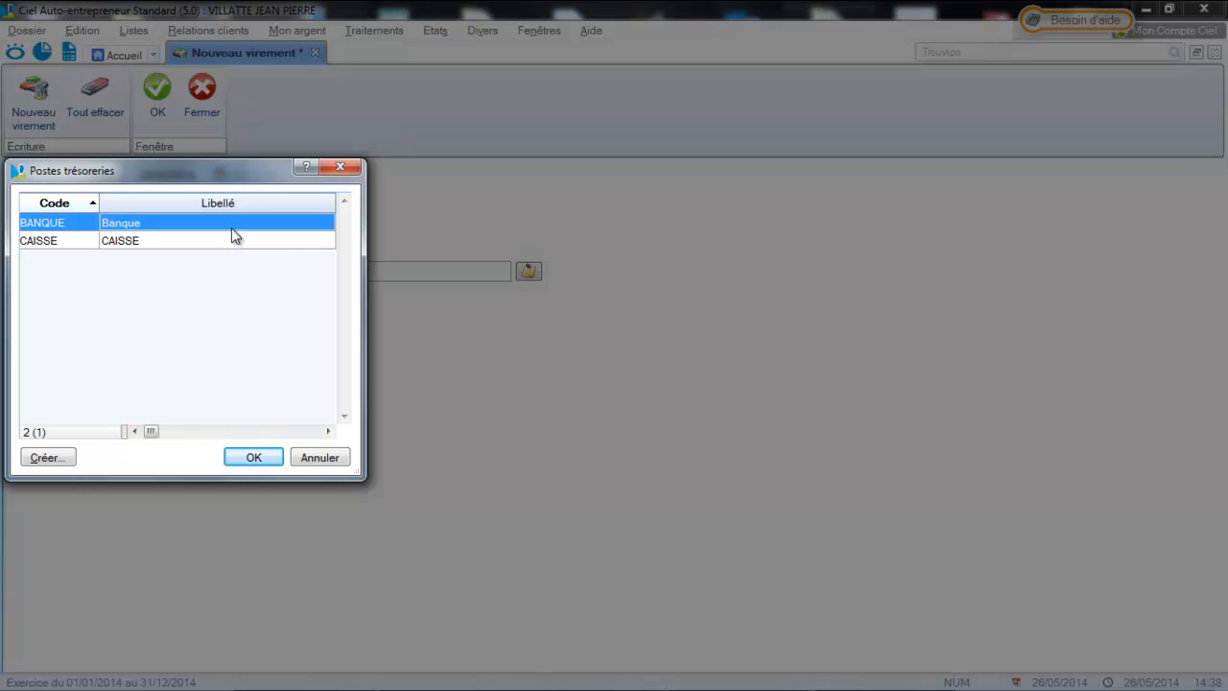
double_click(232, 227)
- Set CAISSE as the transfer's destination account, keep the proposed entry label and save the transfer
click(236, 249)
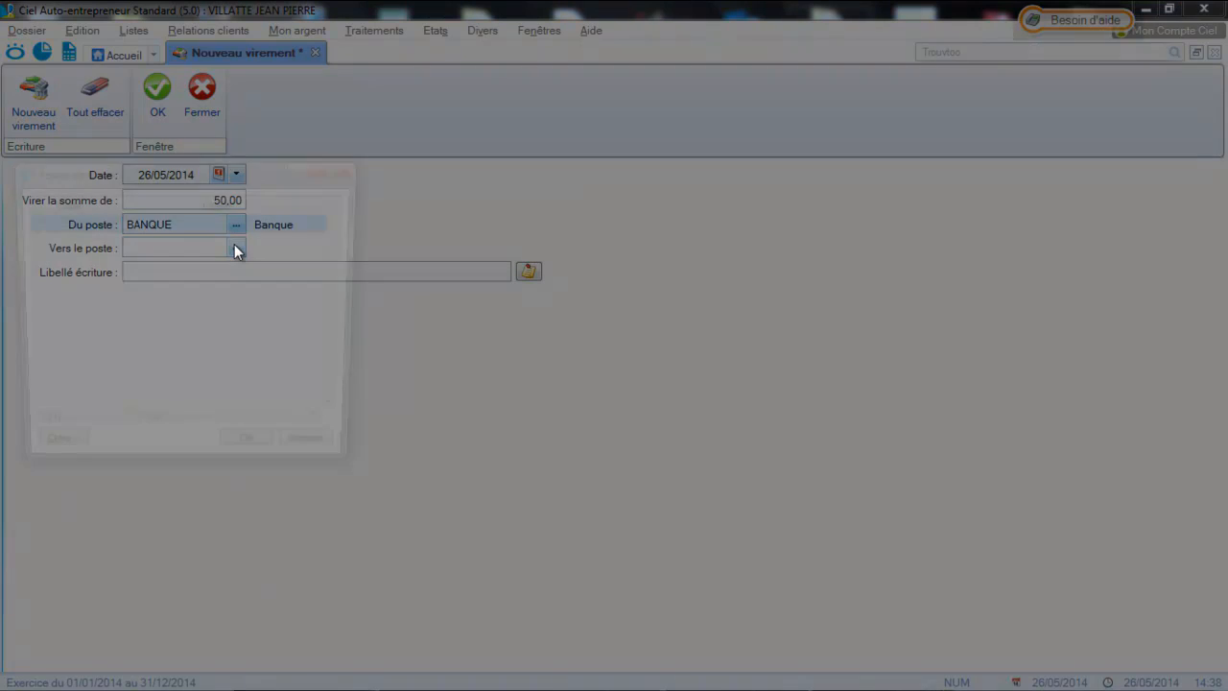
double_click(238, 223)
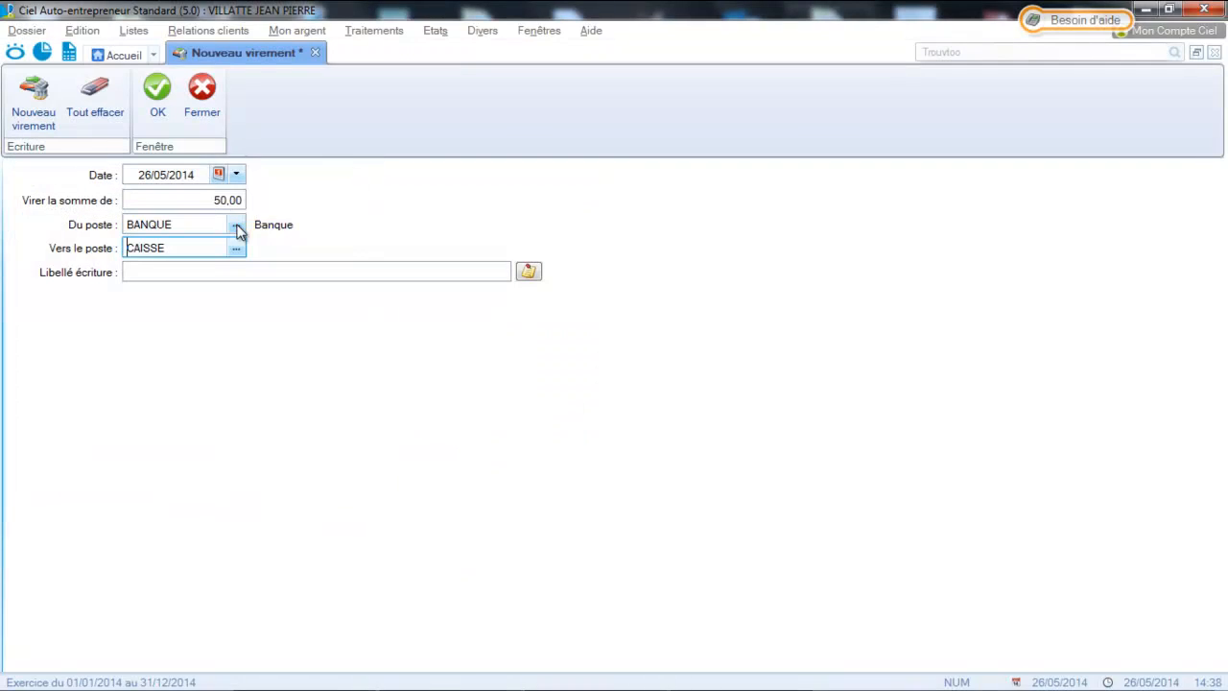
click(210, 272)
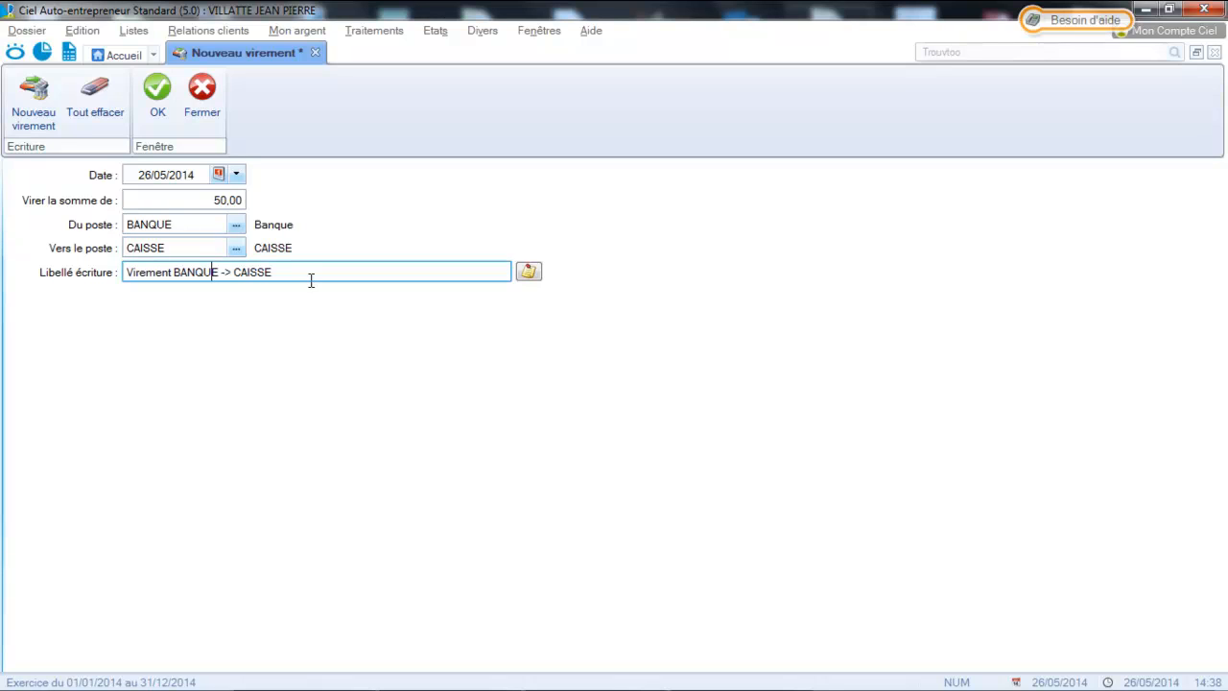
click(154, 92)
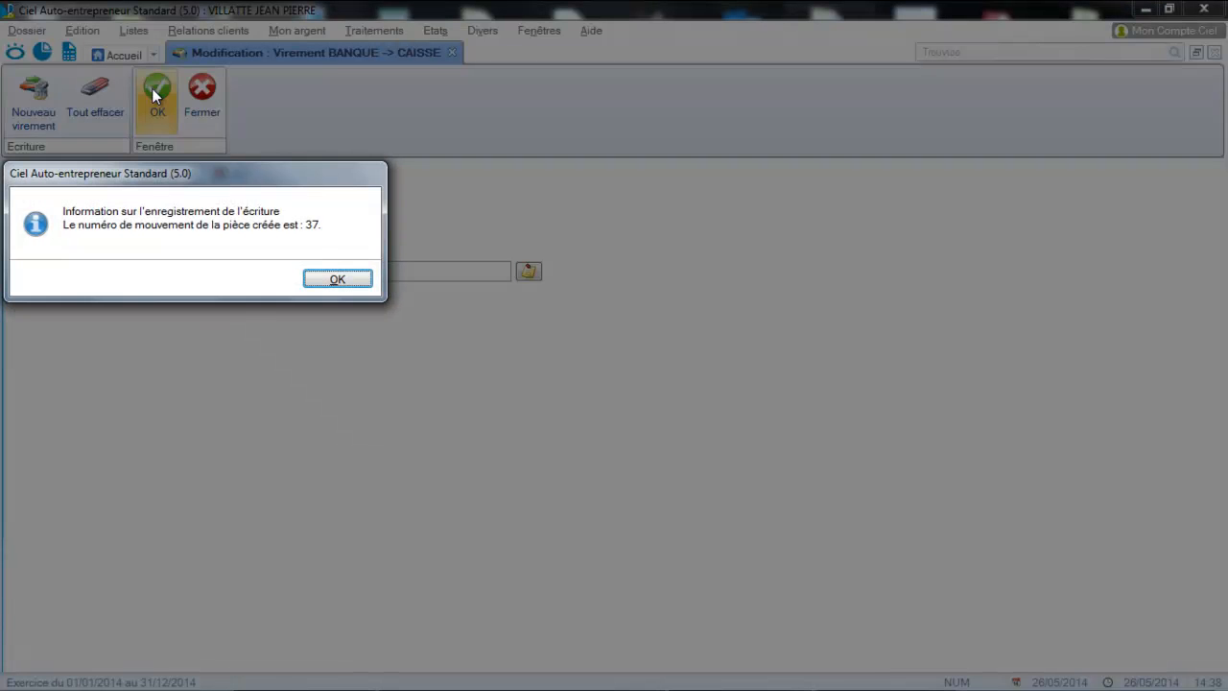
click(334, 279)
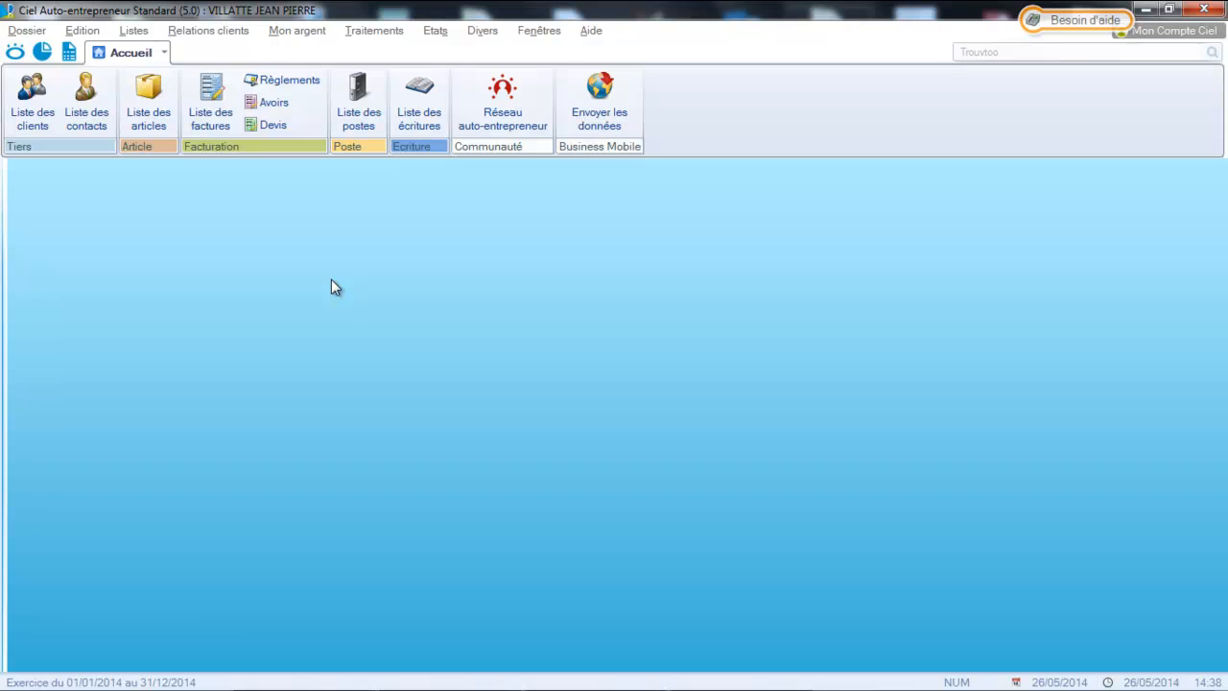
- Open the initial balances entry (soldes initiaux) to review its accounts and amounts, and close it without changes
click(312, 33)
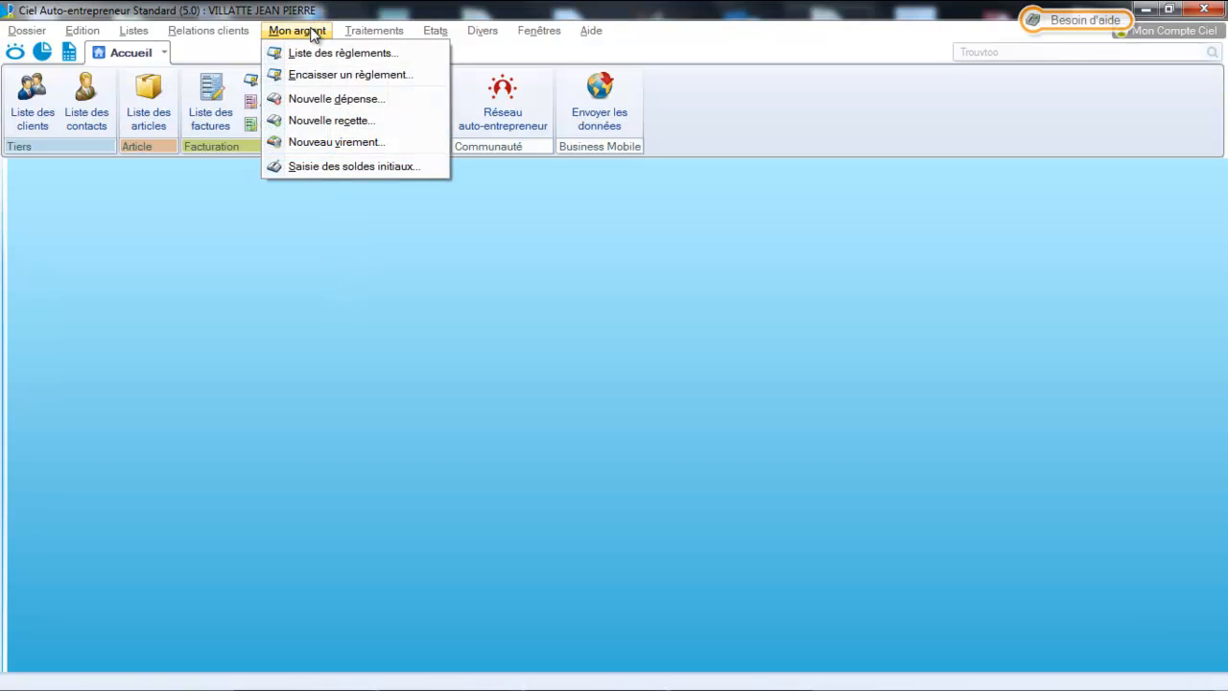
click(316, 167)
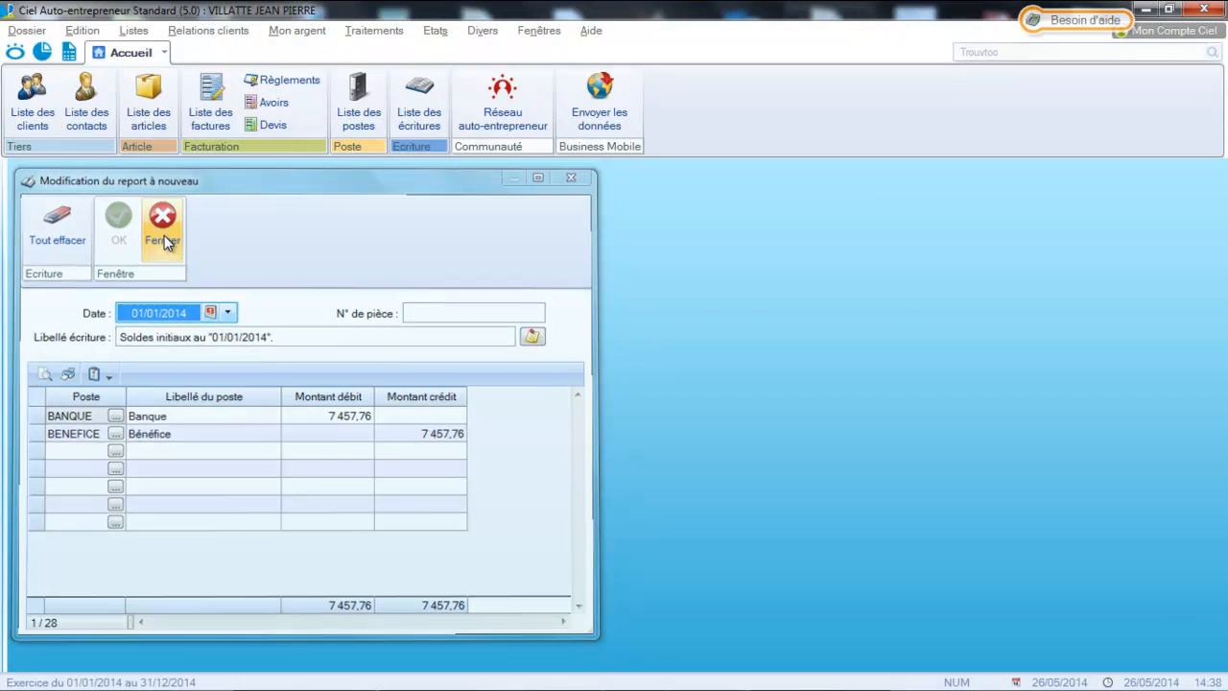
click(163, 233)
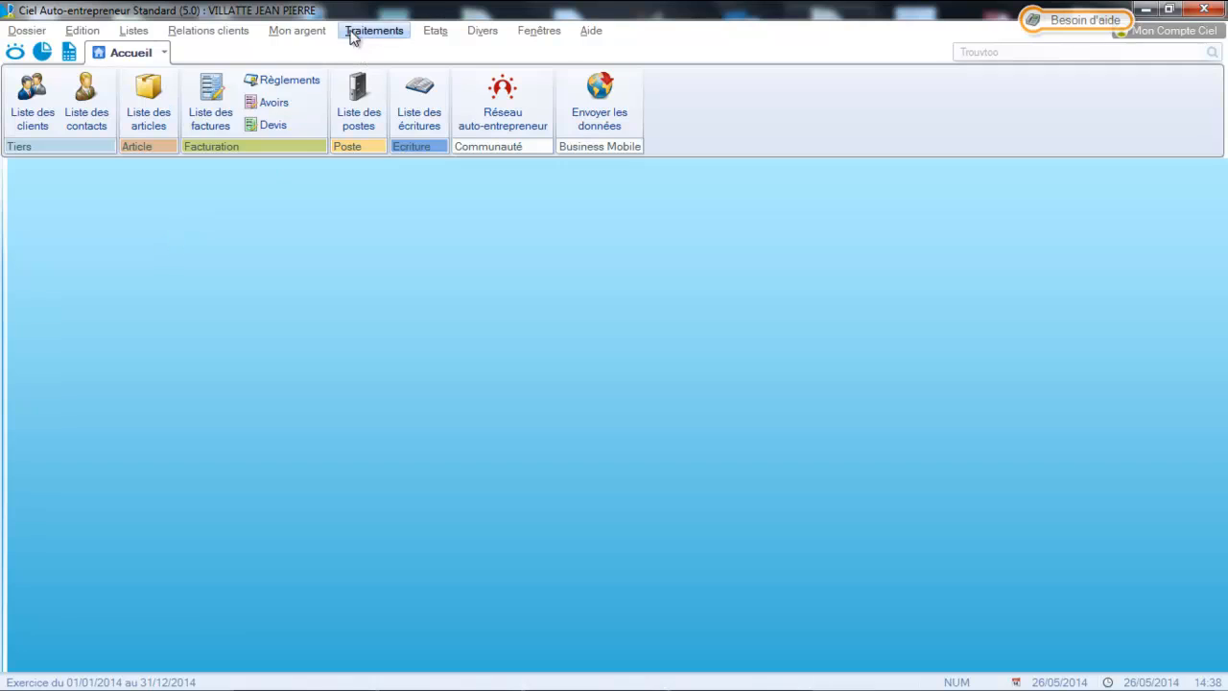